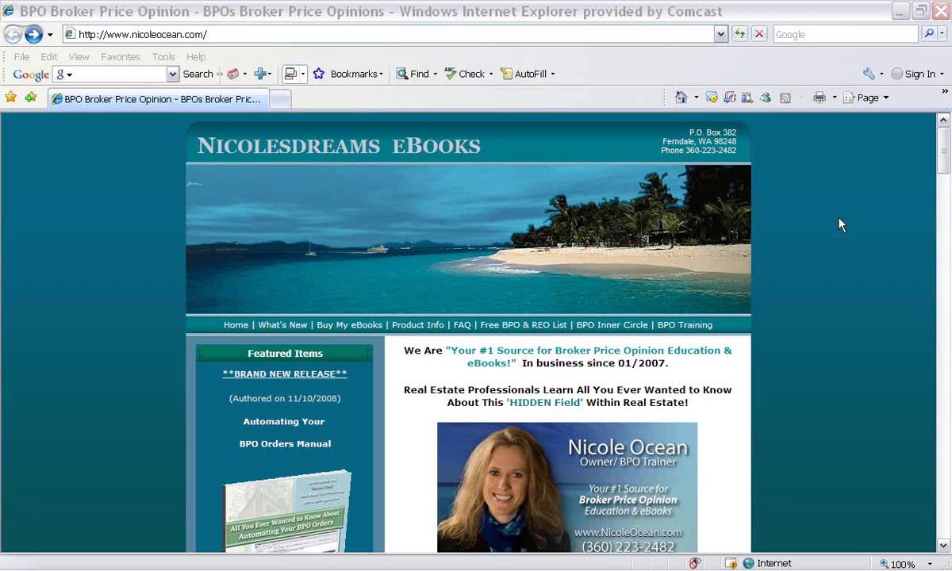
Step: Switch from the eBooks home page to the window with the Countrywide broker price opinion order form
click(838, 270)
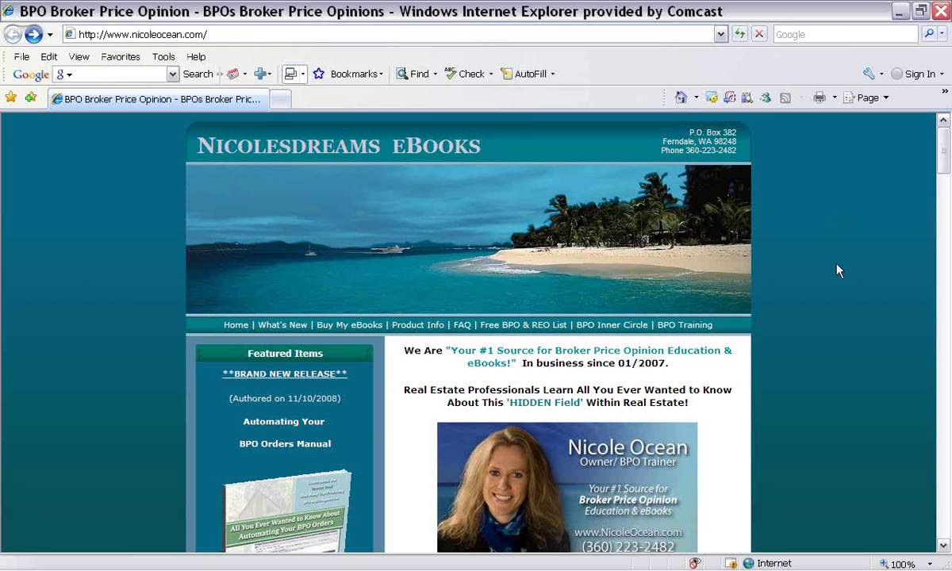
scroll(839, 270, down, 1)
scroll(839, 271, down, 1)
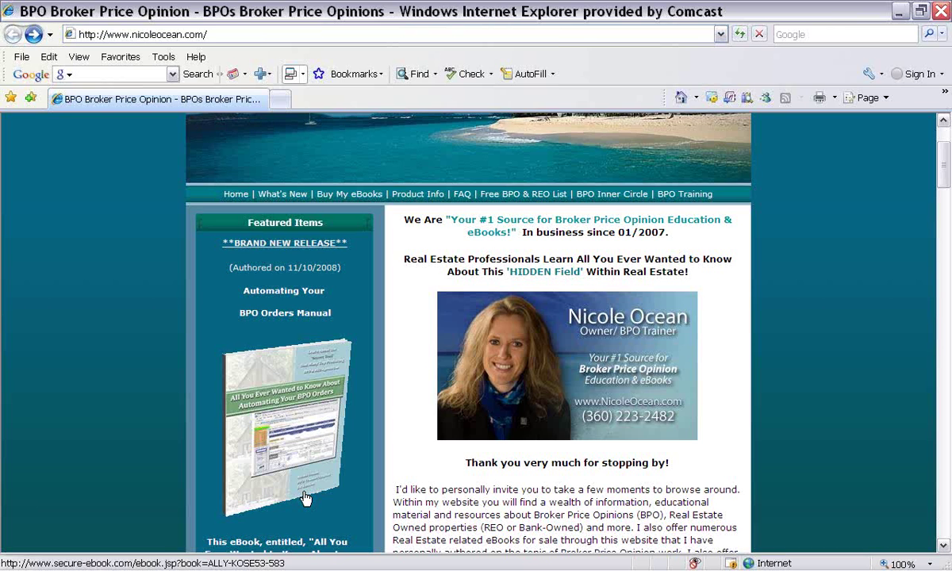
mouse_move(381, 565)
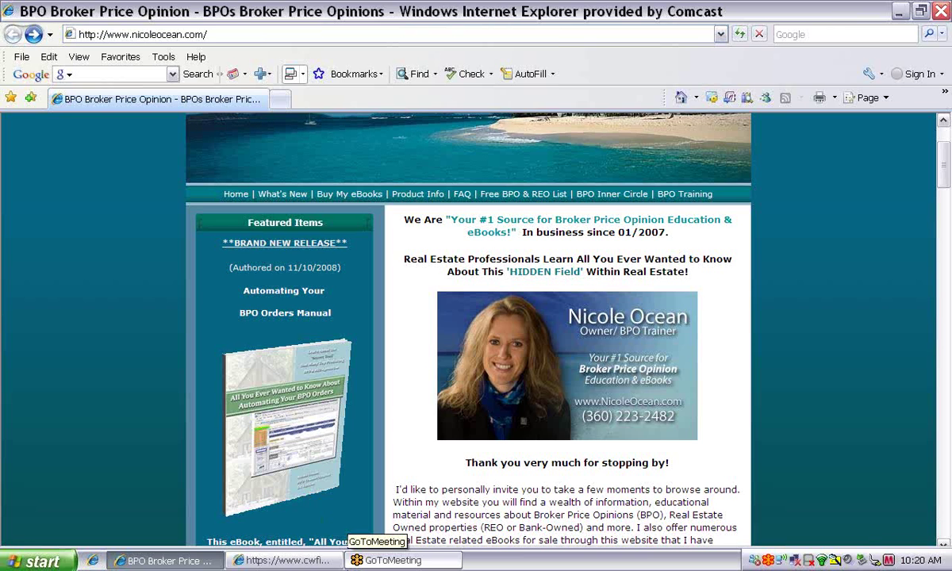
click(293, 563)
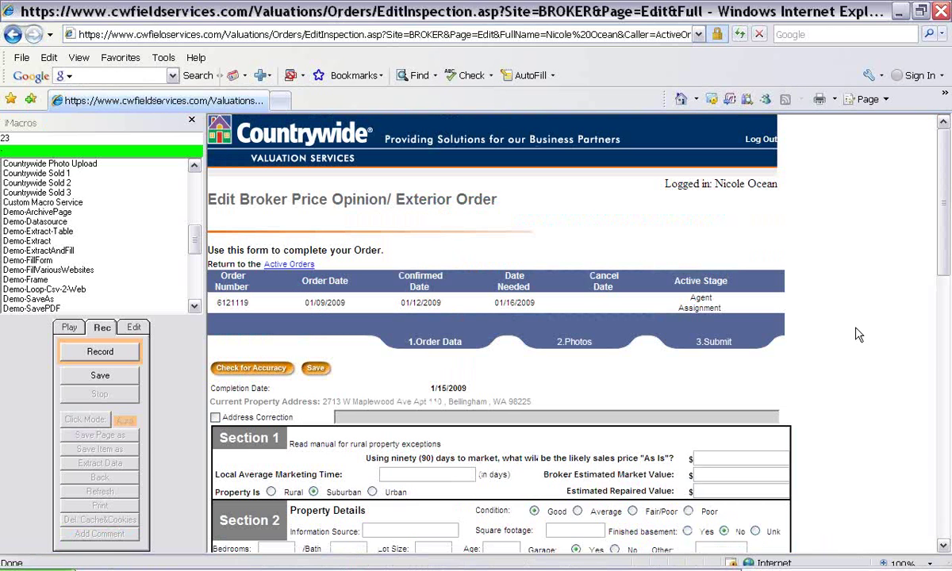
Step: Look through the blank order form, covering property details, comparable sales, comparable listings and the construction section
scroll(864, 356, down, 8)
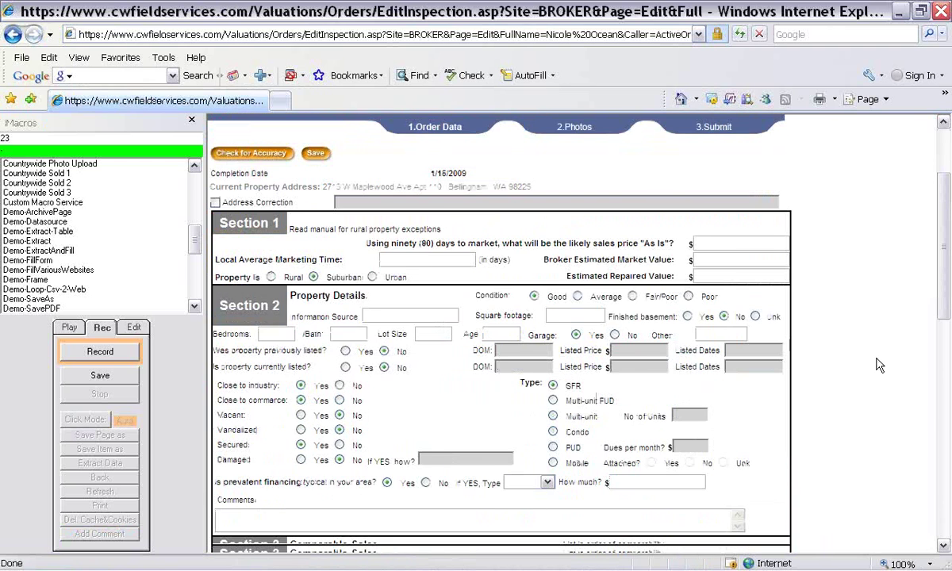
scroll(877, 367, down, 6)
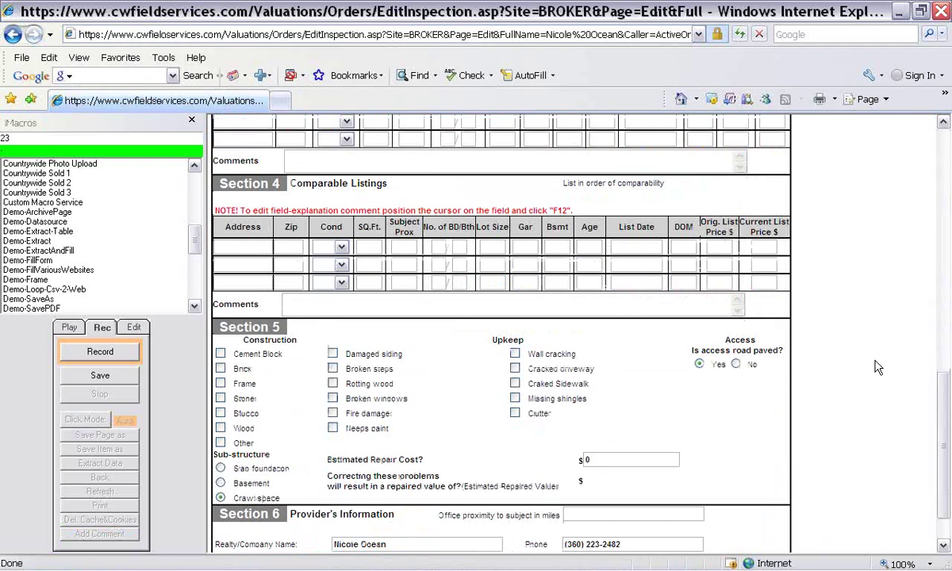
scroll(875, 370, up, 5)
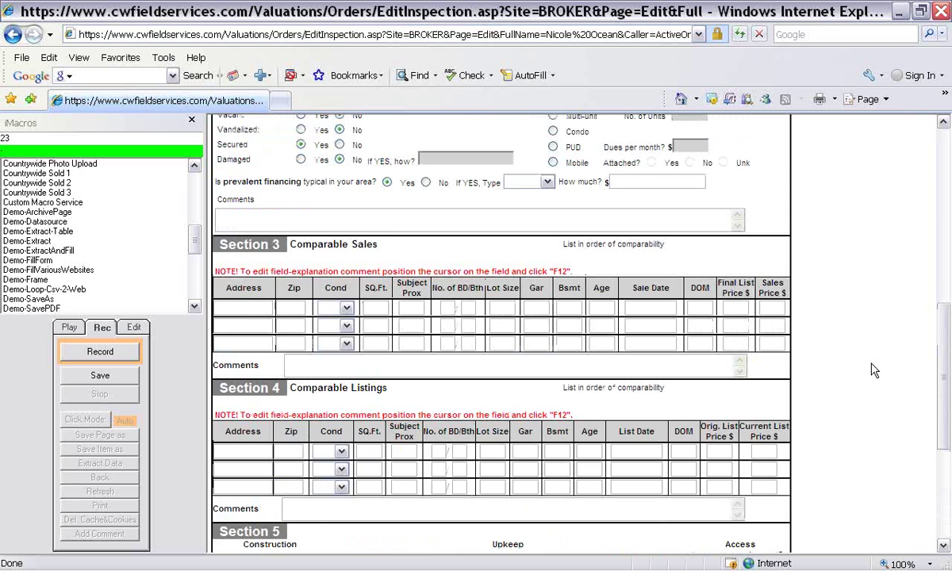
scroll(874, 370, up, 1)
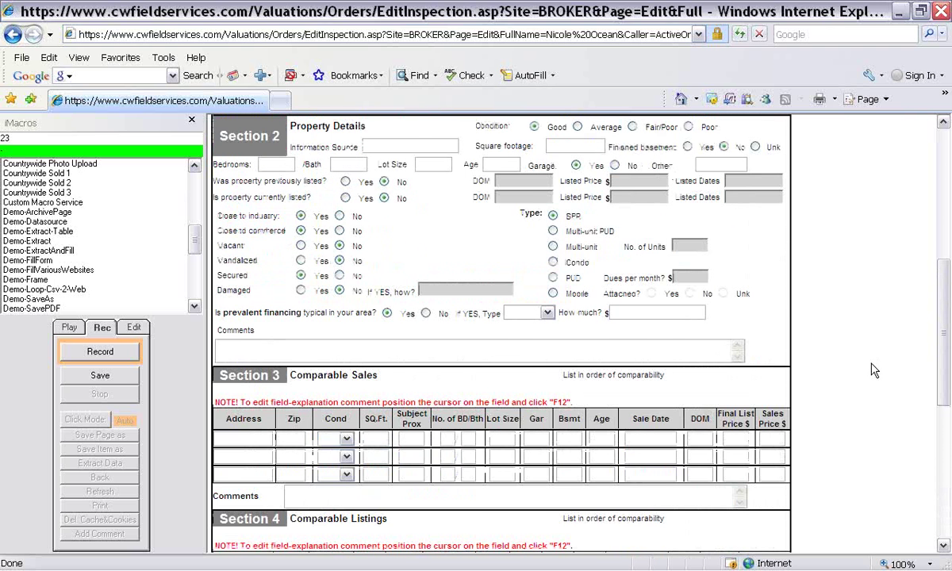
scroll(874, 369, up, 1)
scroll(872, 370, up, 1)
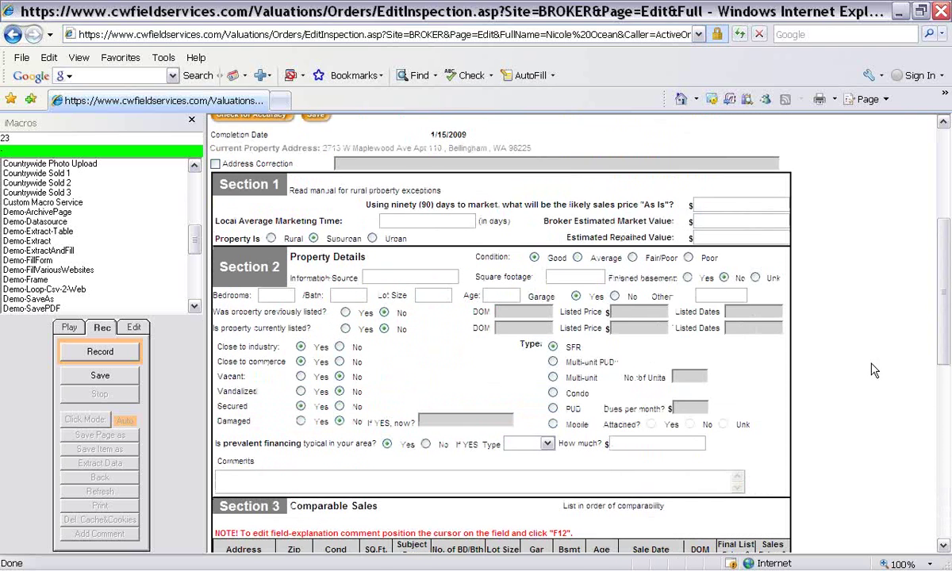
scroll(873, 372, down, 1)
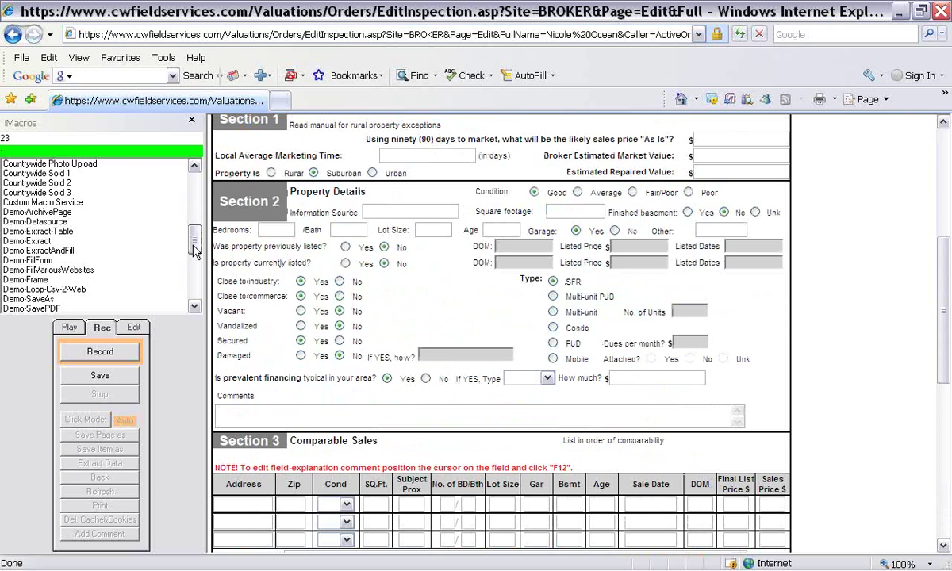
Step: Run the Countrywide Basic Info macro to fill in the order form's standard answers
drag(193, 249, 193, 240)
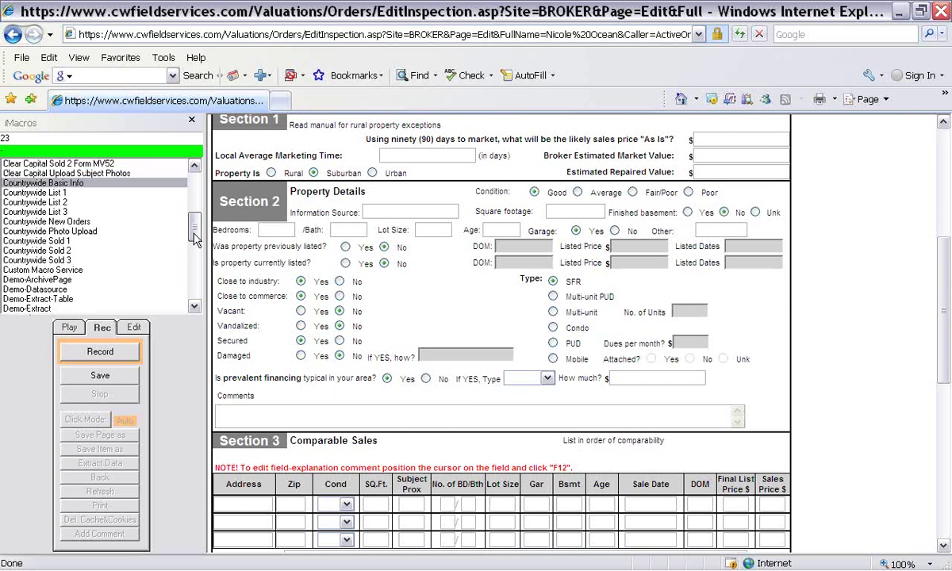
double_click(83, 184)
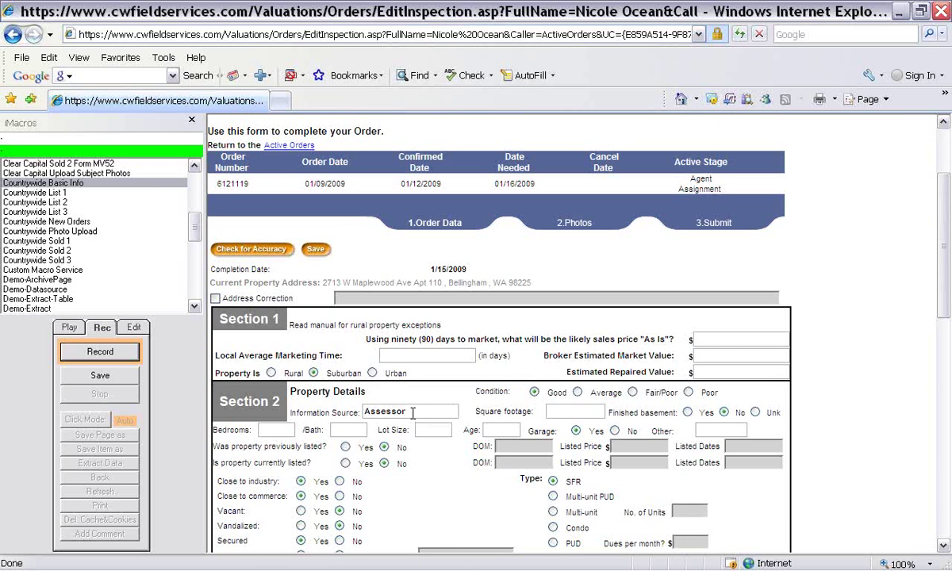
Step: In Property Details, enter a square footage of 2300, 4 bedrooms and 2.75 baths
click(561, 413)
text(2300)
click(277, 431)
text(4)
click(345, 429)
text(20)
text(.75)
Step: In Property Details, set the lot size to 0.20, the age to 3 and the garage's Other field to Att/2
click(442, 431)
text(0.20.)
click(499, 430)
text(3)
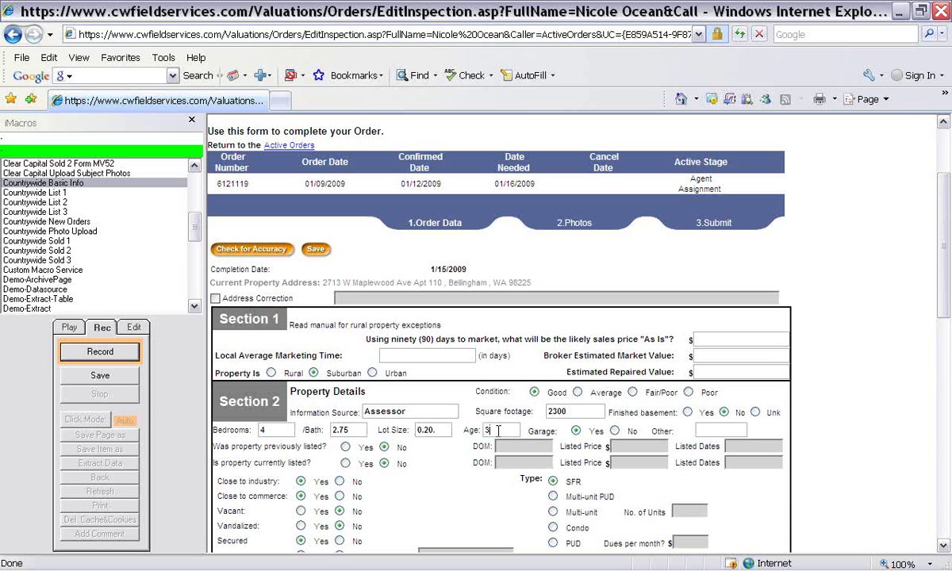
click(713, 430)
text(A)
Step: Fill the three Comparable Sales rows in Section 3 by running the Countrywide Sold 1, Sold 2 and Sold 3 macros
scroll(442, 473, down, 2)
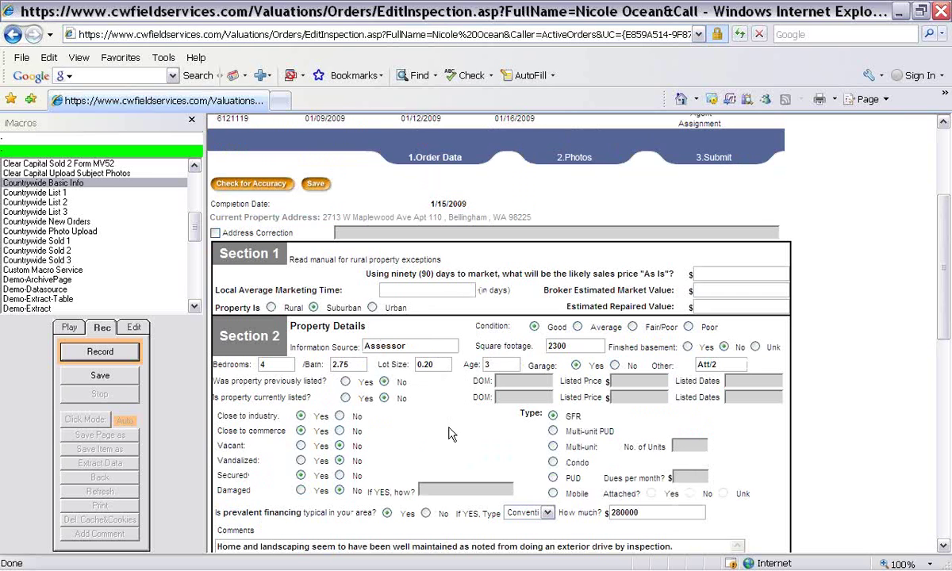
scroll(448, 432, down, 6)
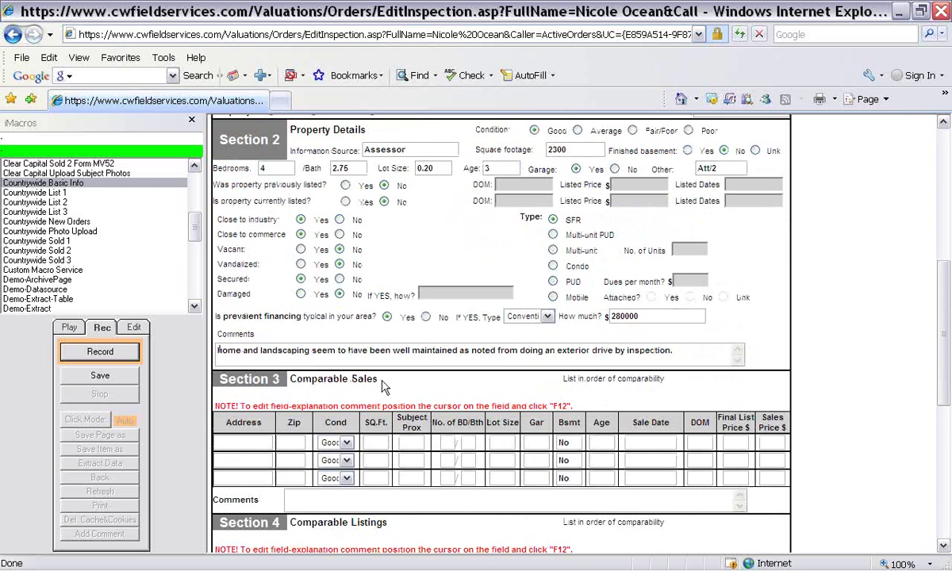
double_click(68, 245)
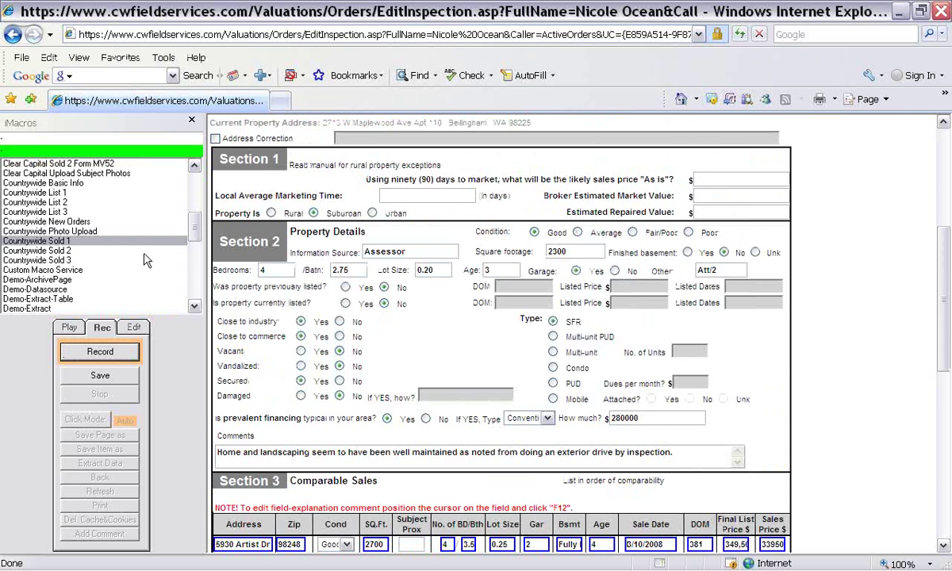
scroll(279, 378, down, 1)
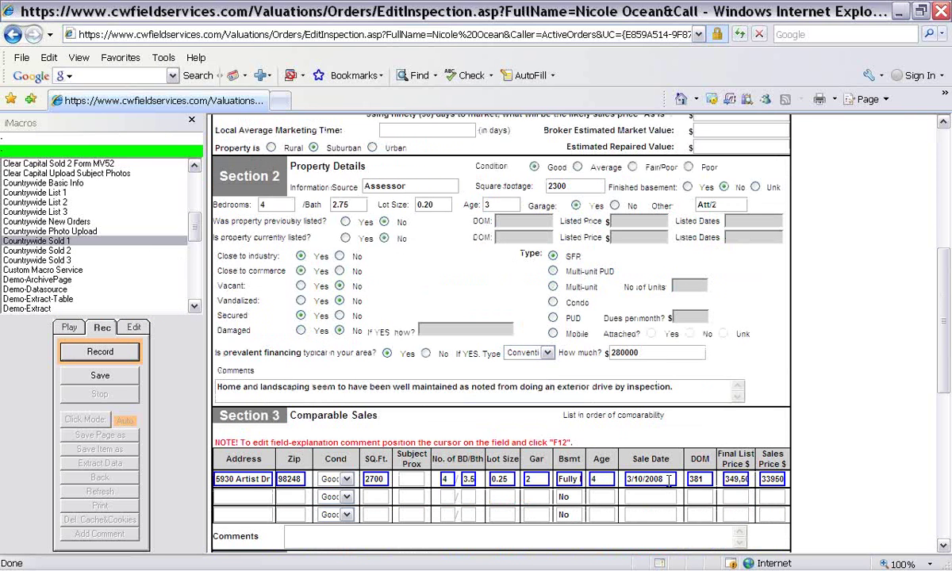
click(35, 251)
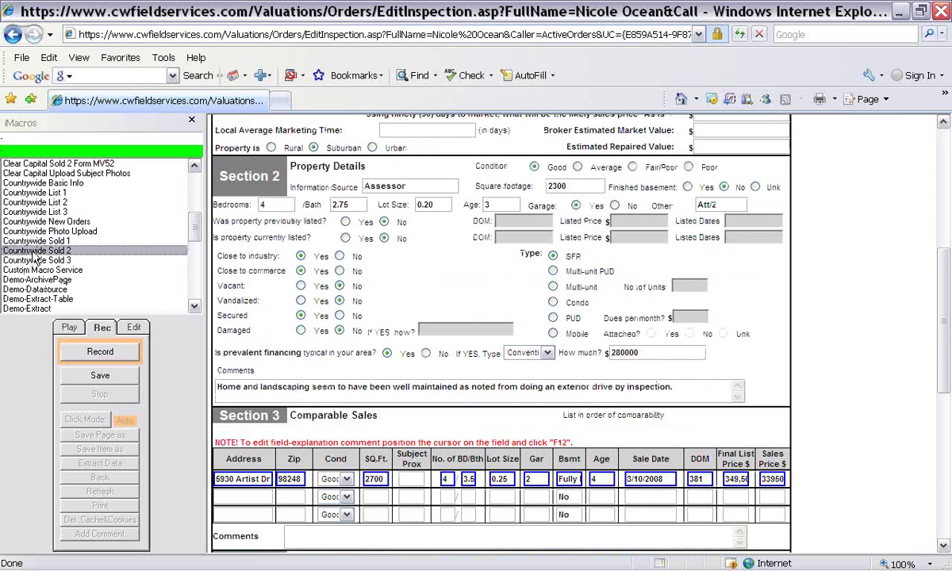
double_click(35, 253)
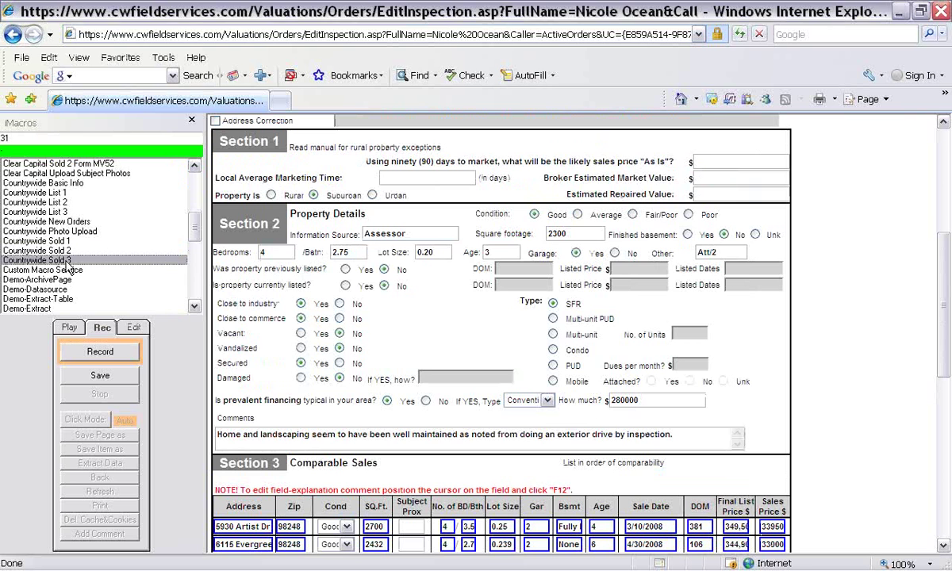
double_click(67, 262)
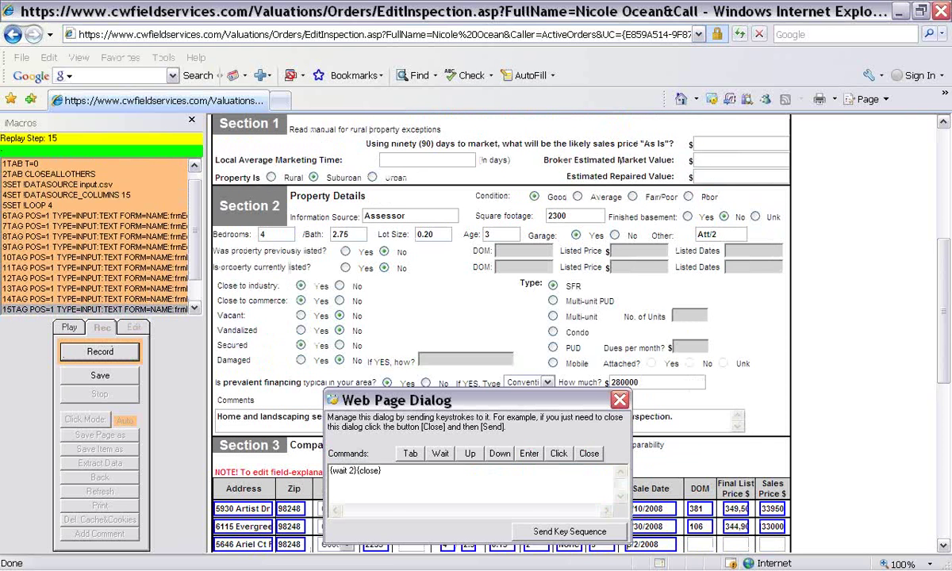
Step: Fill the three Comparable Listings rows in Section 4 by running the Countrywide List 1, List 2 and List 3 macros
scroll(335, 376, down, 2)
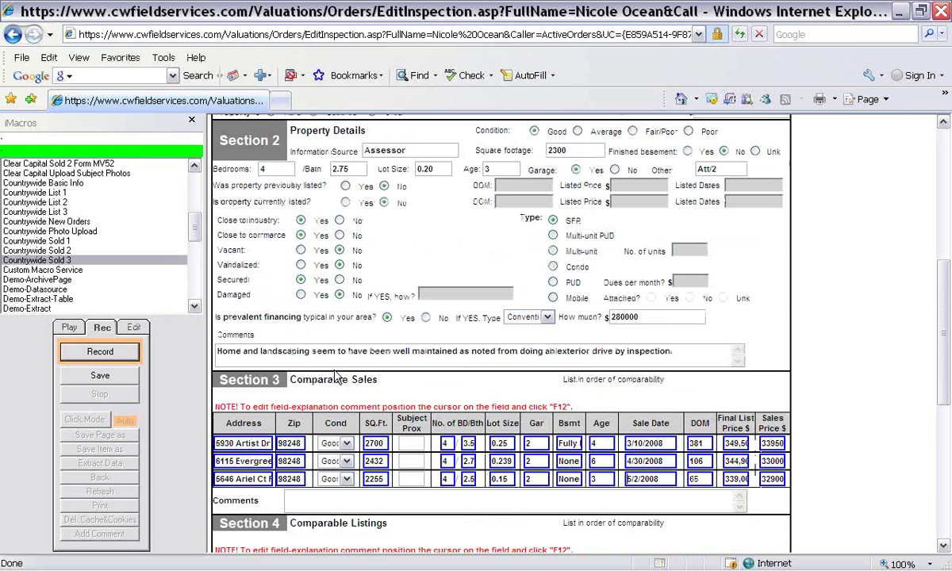
scroll(335, 376, down, 4)
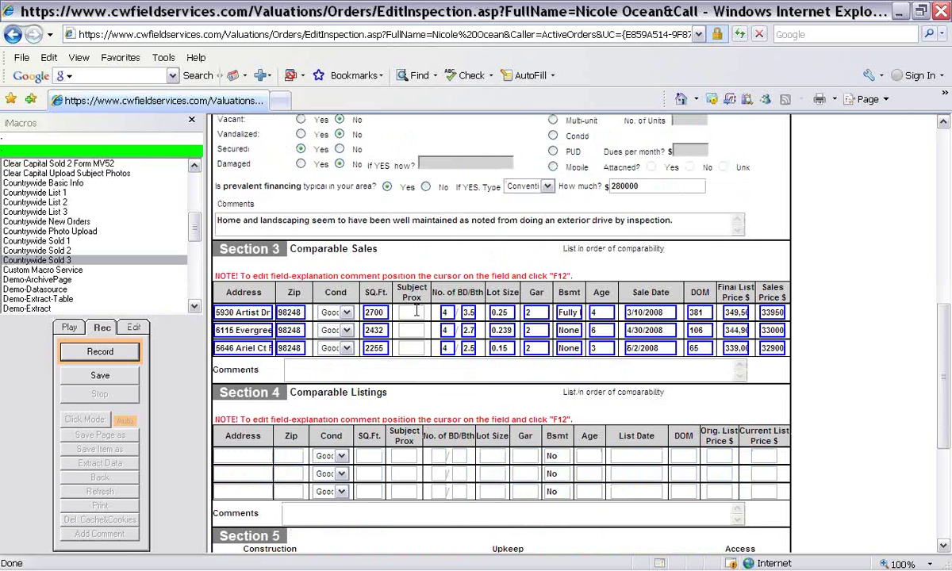
double_click(63, 196)
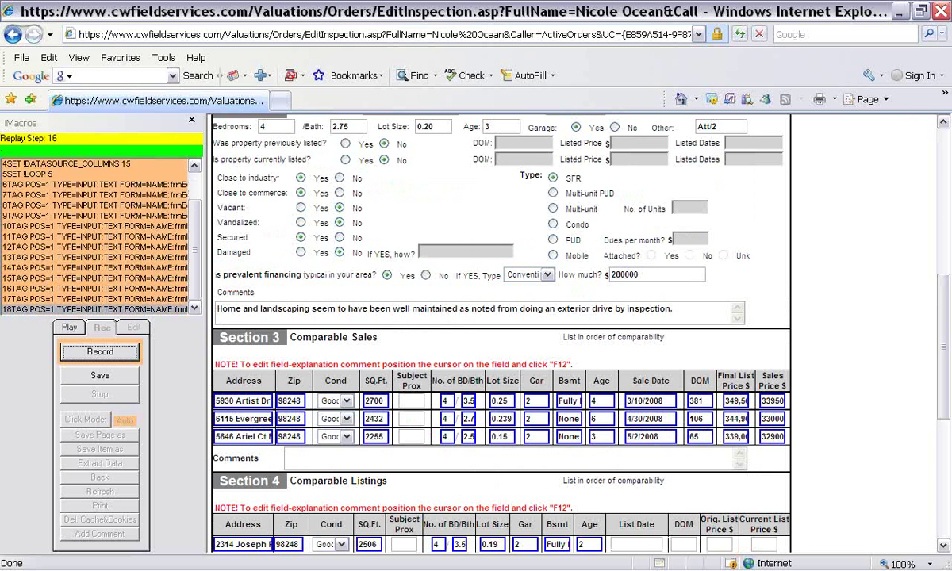
double_click(61, 203)
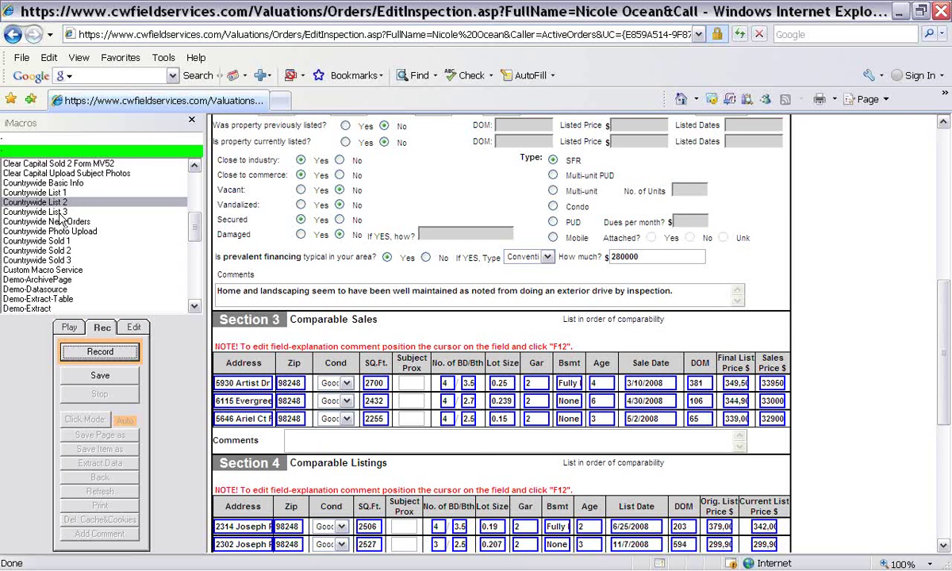
double_click(60, 212)
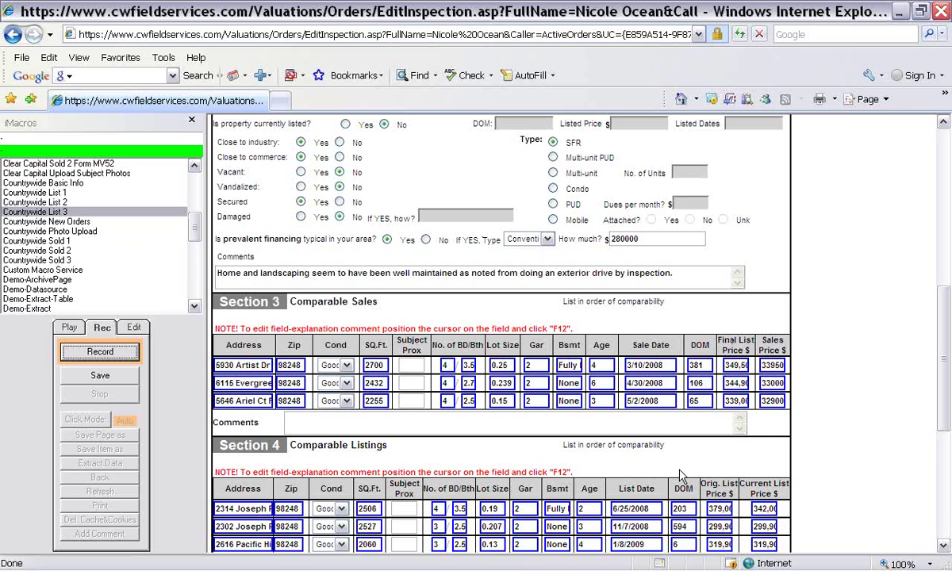
Step: Review the filled-in order form from the market value fields through the comparables, construction and provider information sections
scroll(846, 434, up, 3)
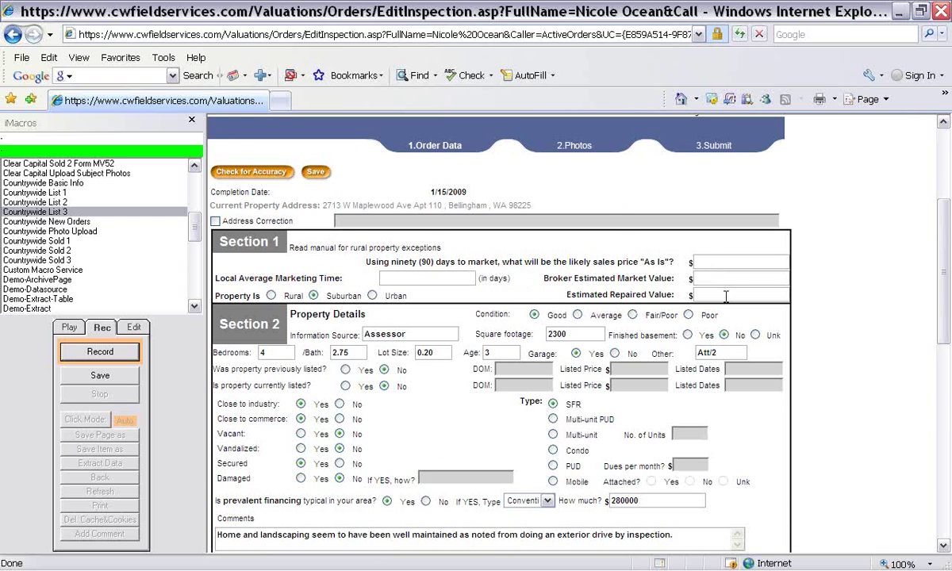
scroll(874, 380, down, 2)
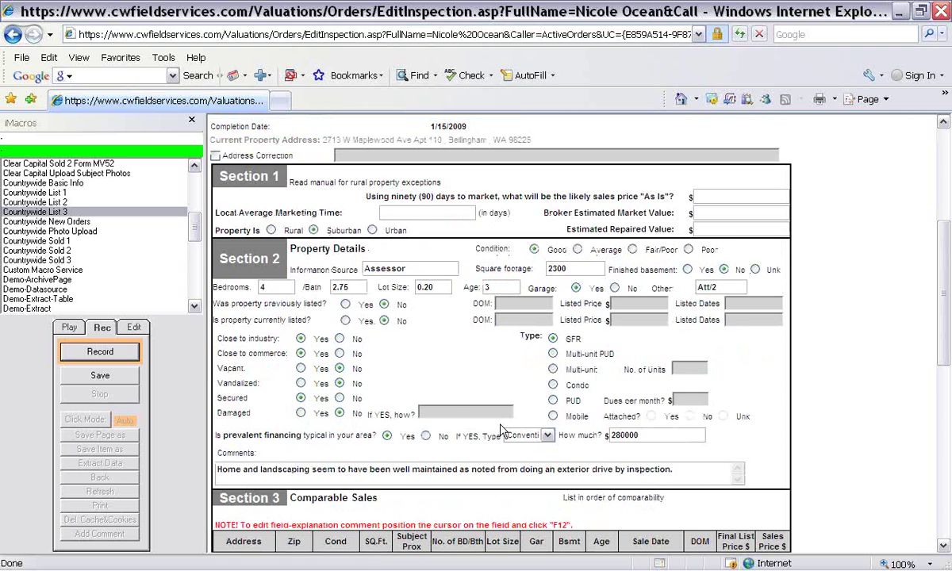
scroll(469, 398, down, 2)
scroll(708, 431, down, 4)
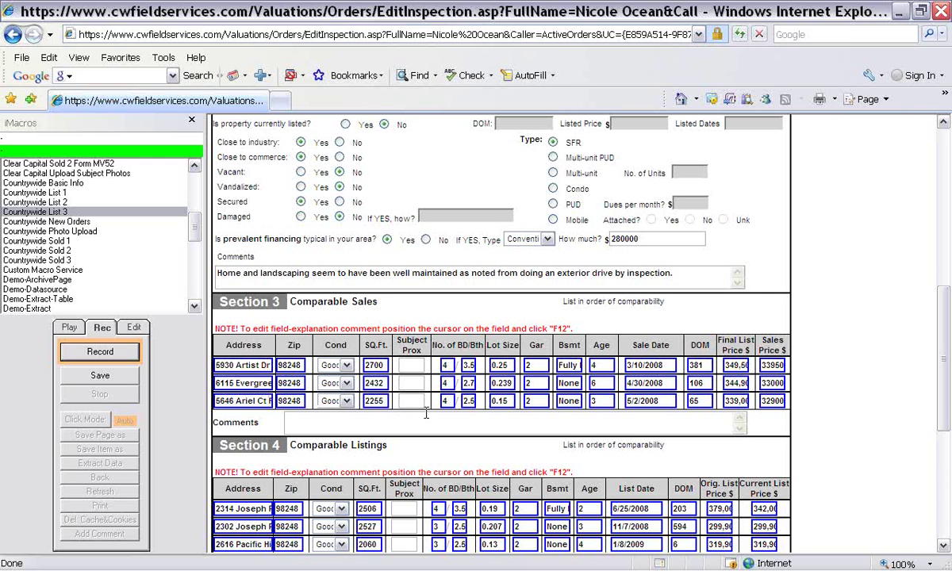
scroll(426, 413, down, 1)
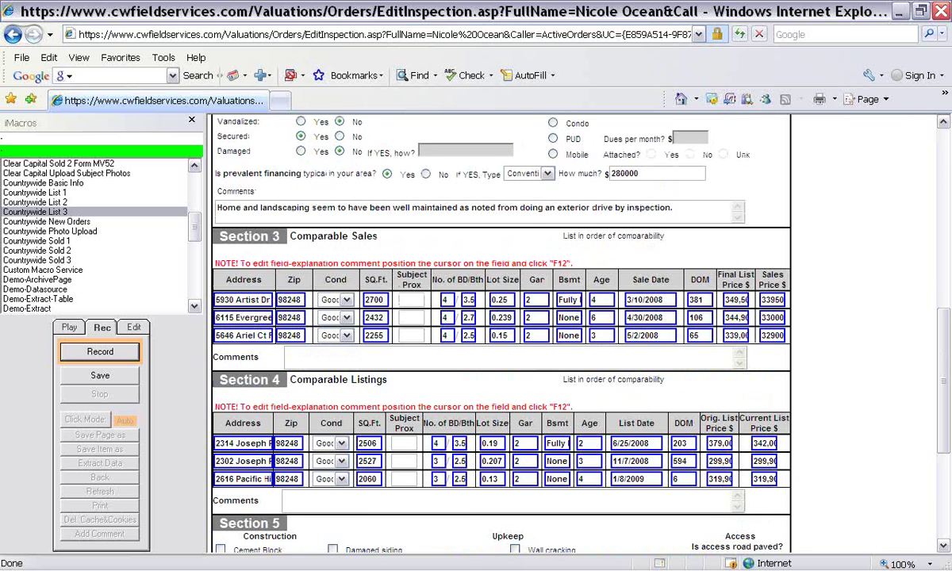
scroll(416, 408, down, 1)
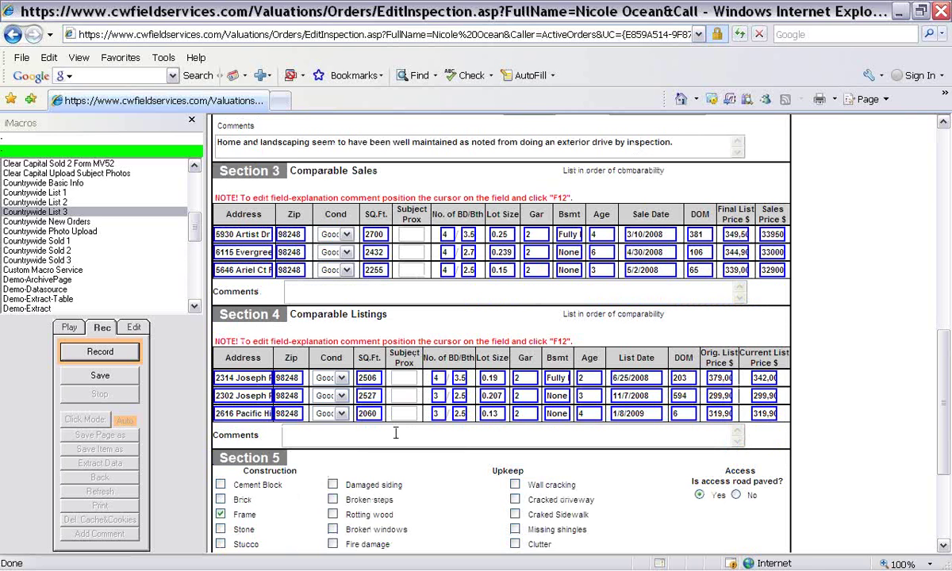
scroll(396, 433, down, 2)
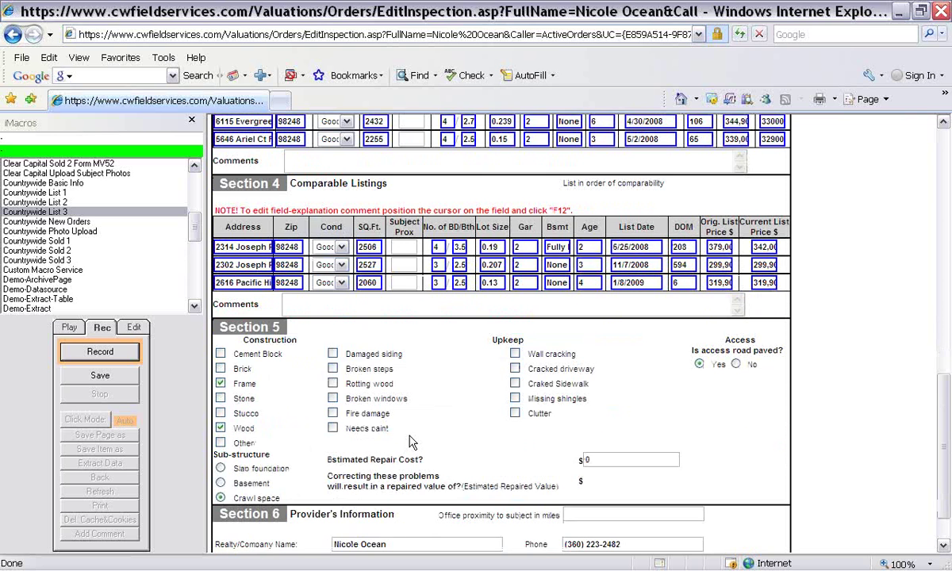
scroll(411, 441, down, 1)
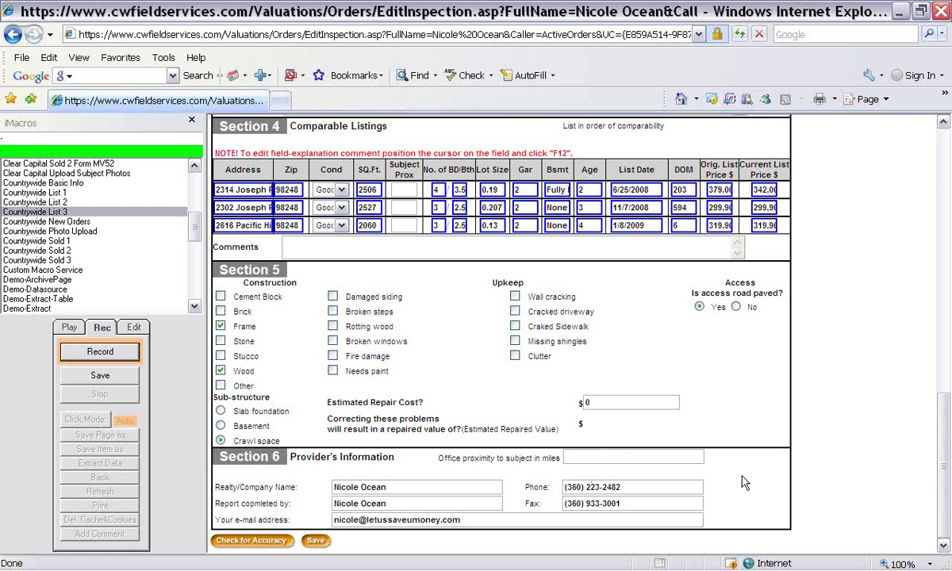
scroll(744, 481, up, 5)
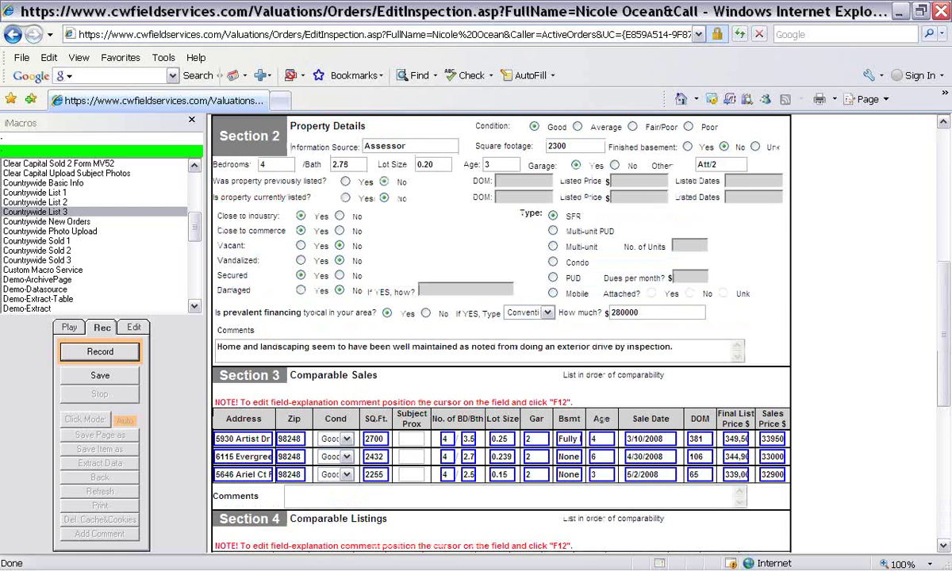
scroll(309, 308, up, 4)
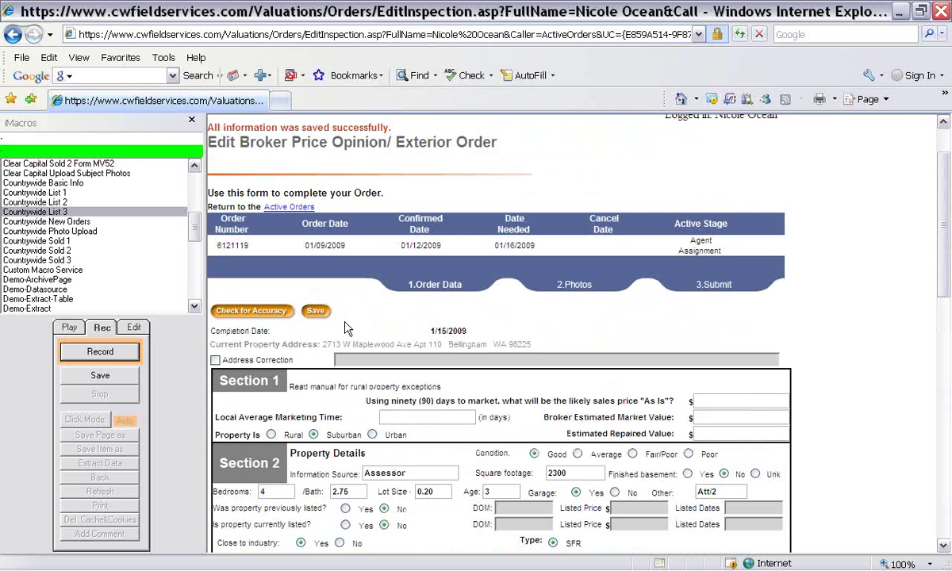
scroll(349, 330, up, 1)
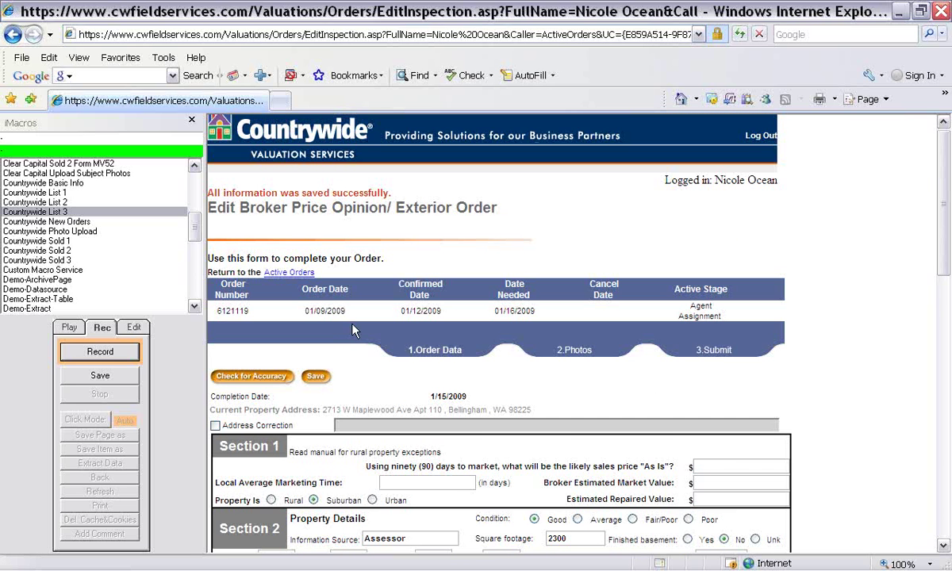
Step: Save the order data and upload the property photos in the order's Photos stage by running the Countrywide Photo Upload macro
click(327, 379)
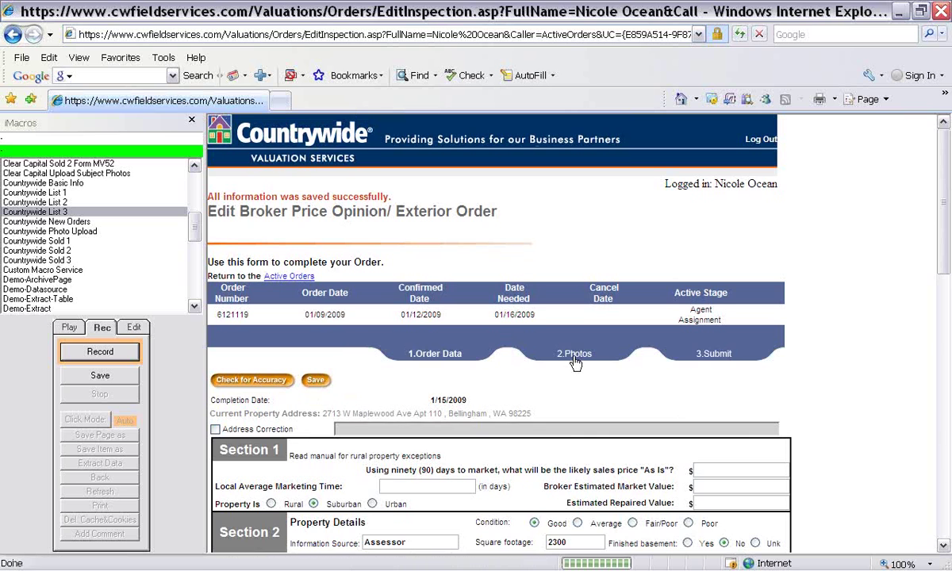
click(576, 359)
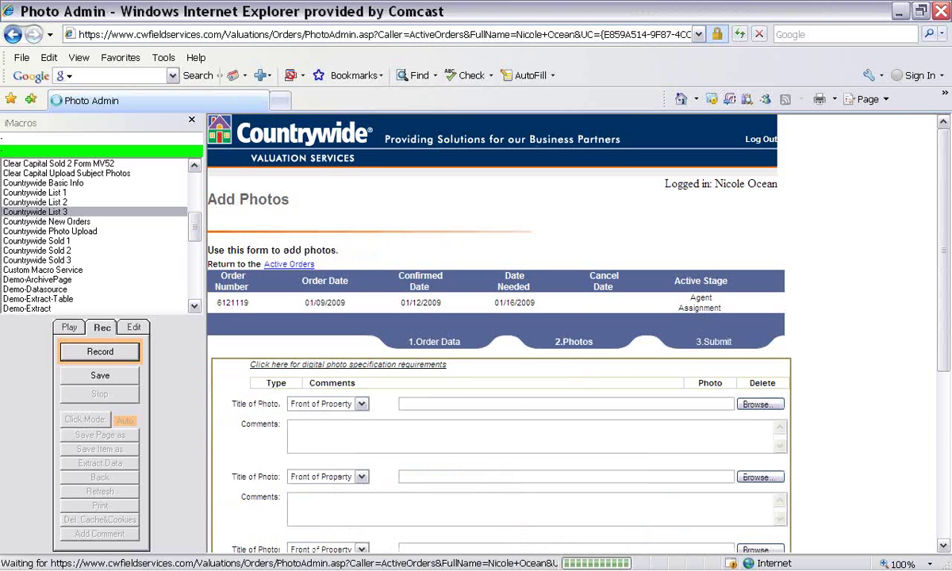
click(79, 232)
double_click(79, 233)
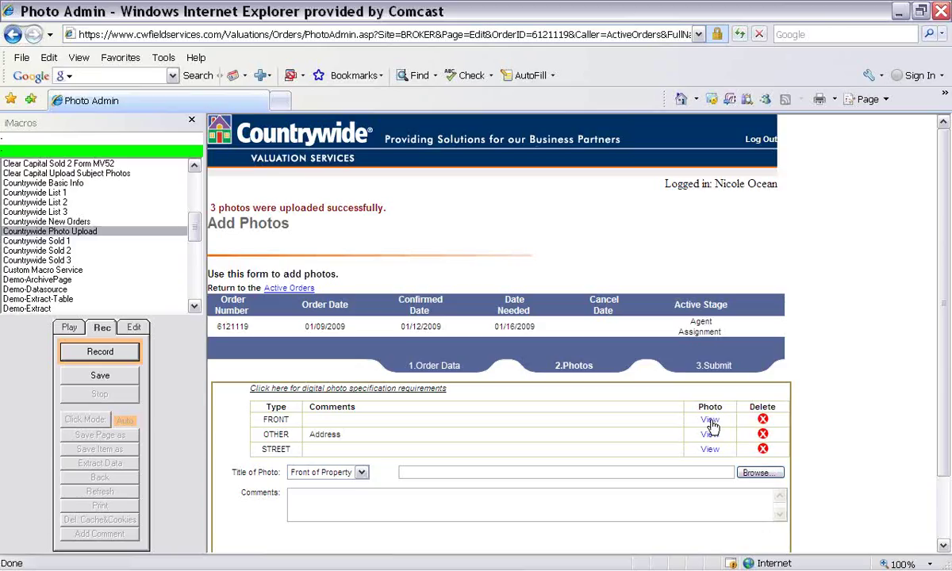
Step: View the uploaded front photo of the property and close its preview window
click(710, 420)
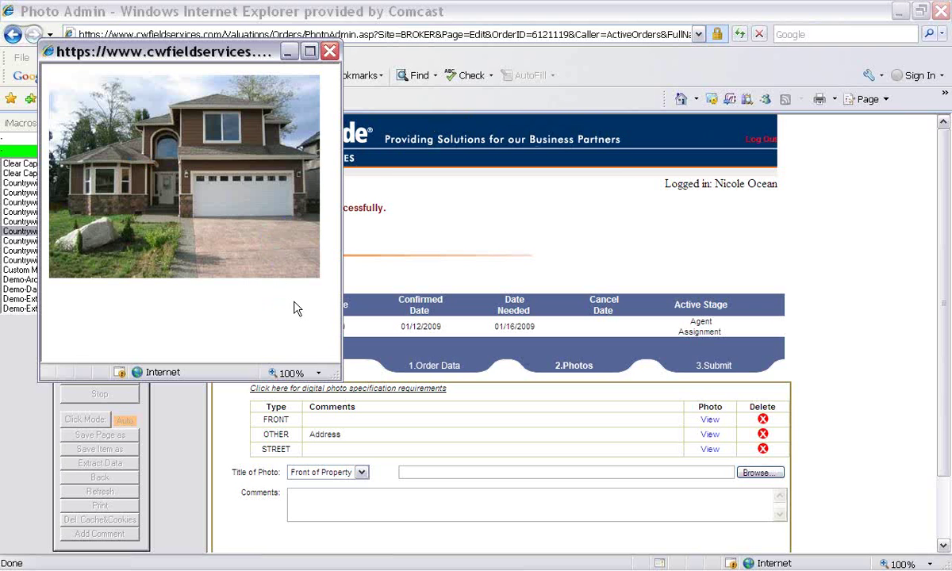
click(331, 54)
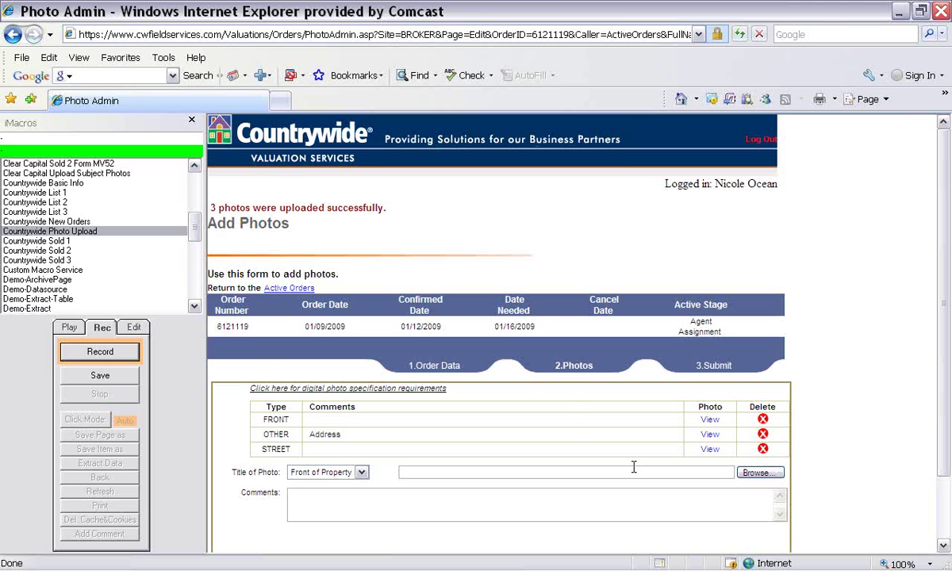
Step: Return to the Order Data form and review its property details, comparable sales, comparable listings and construction sections
click(443, 373)
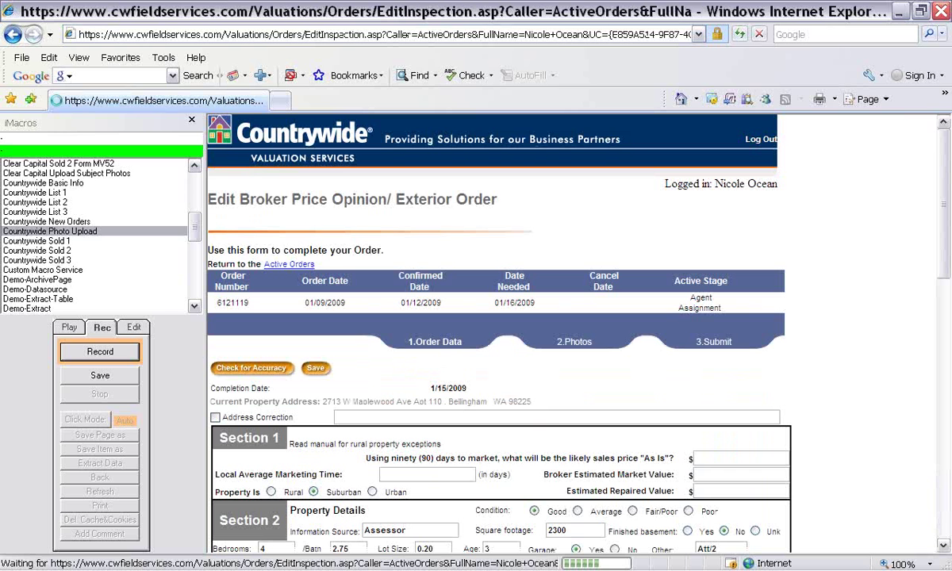
scroll(648, 475, down, 4)
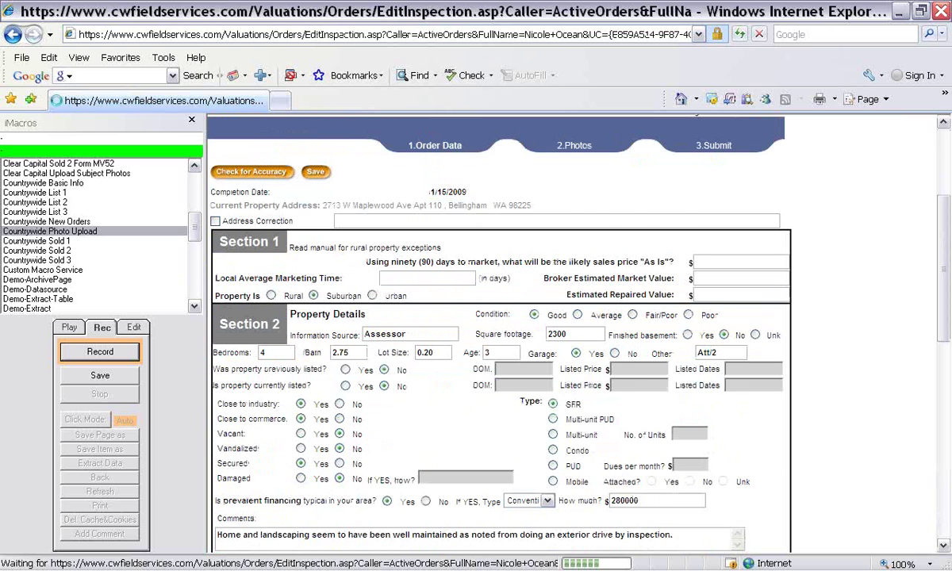
scroll(500, 333, down, 3)
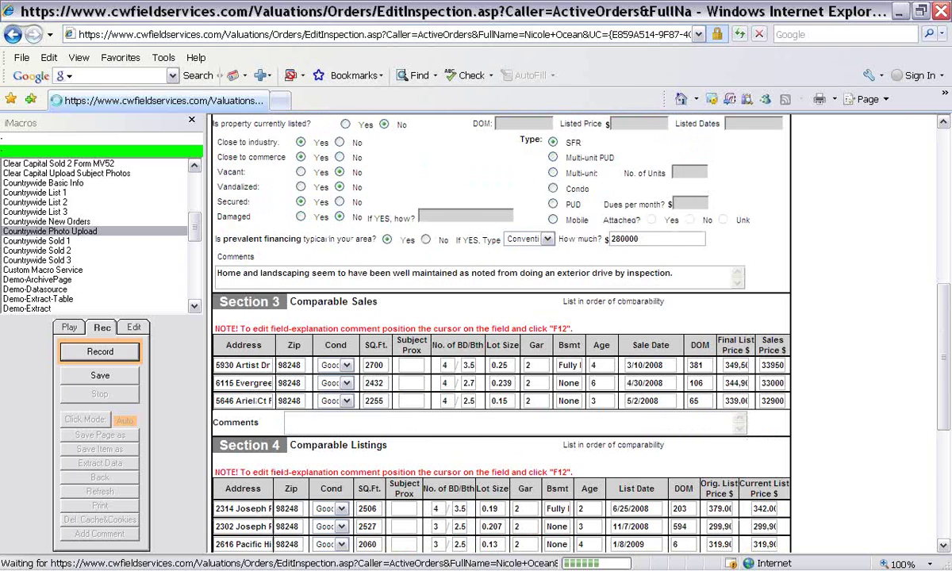
scroll(617, 452, down, 2)
scroll(617, 452, down, 2)
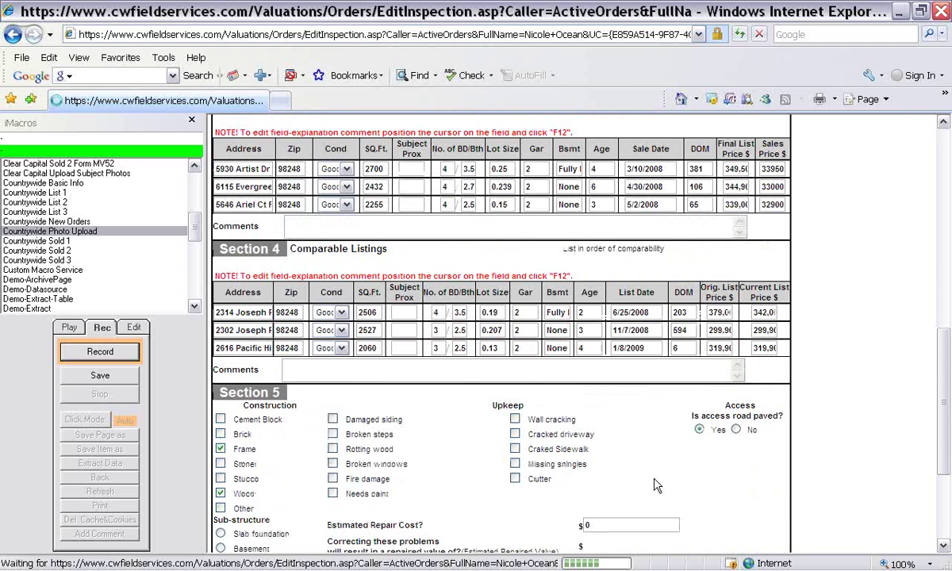
scroll(657, 486, up, 1)
scroll(657, 485, up, 12)
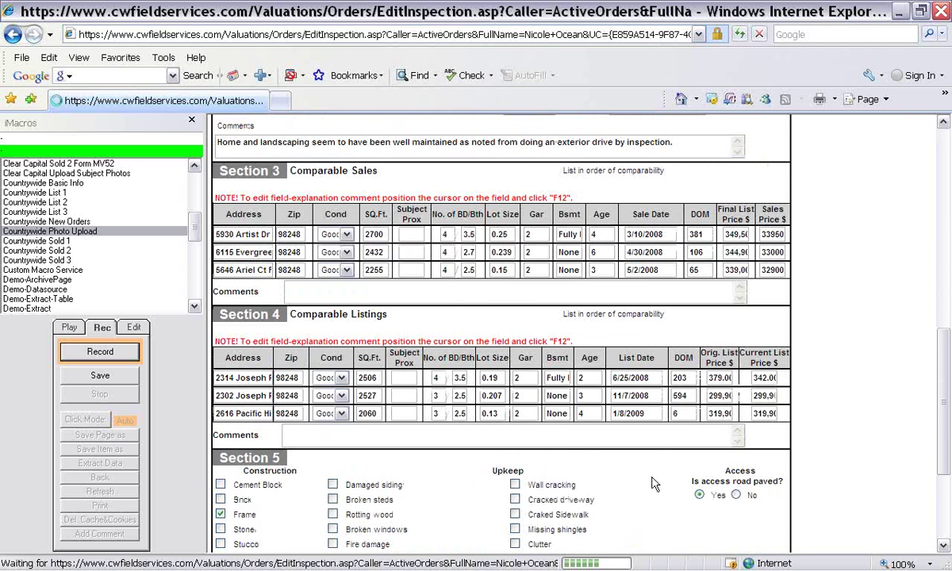
scroll(641, 445, up, 1)
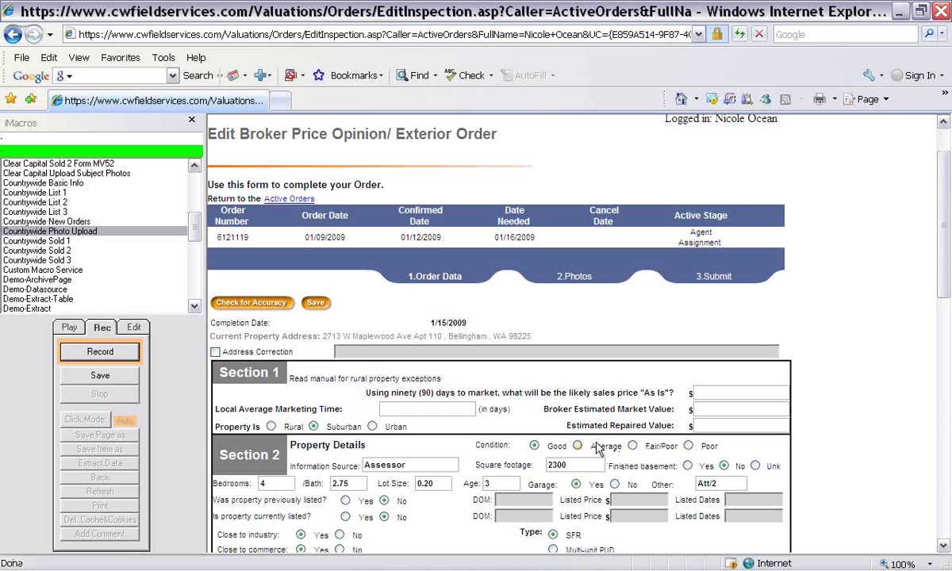
Step: Switch to the BPO Broker Price Opinion website window and open its Buy My eBooks store
mouse_move(340, 563)
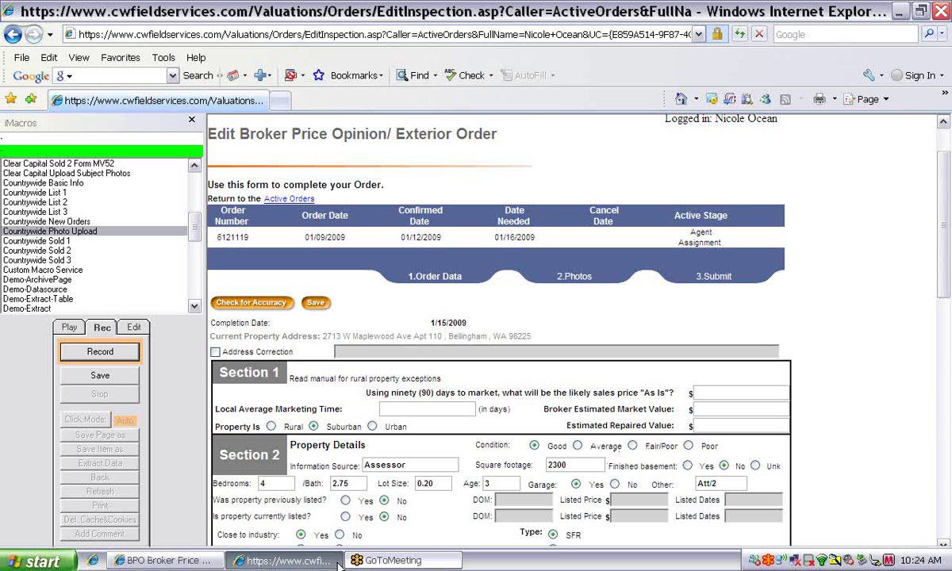
click(187, 562)
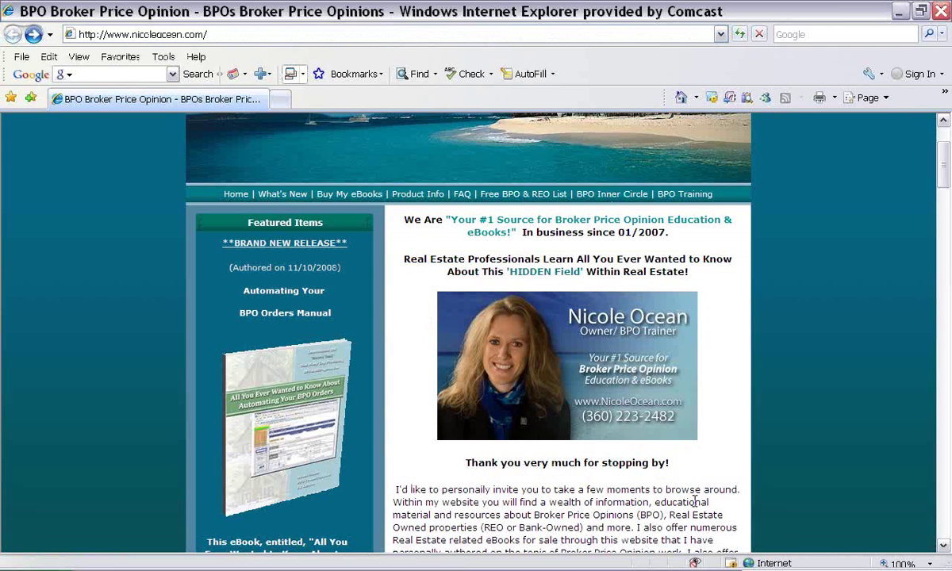
scroll(833, 447, up, 2)
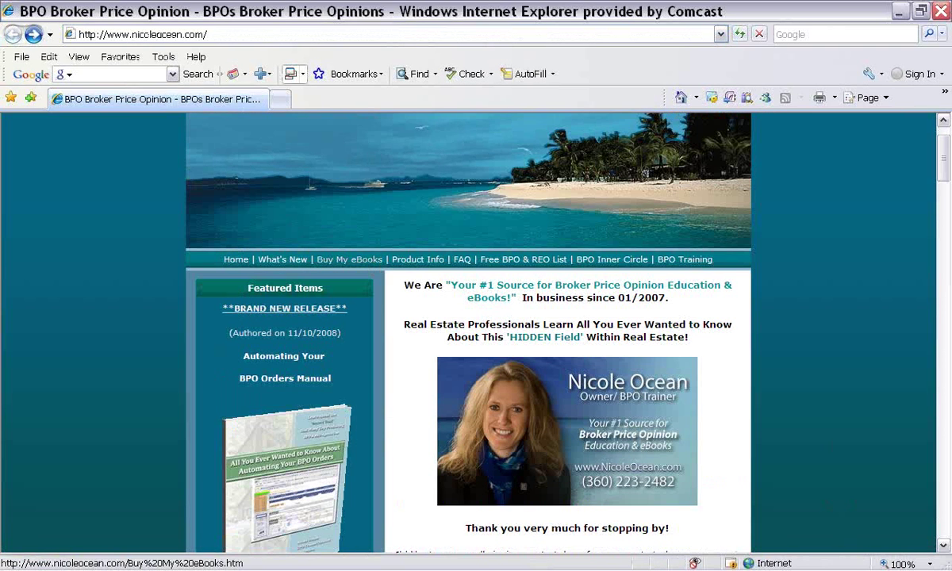
key(Return)
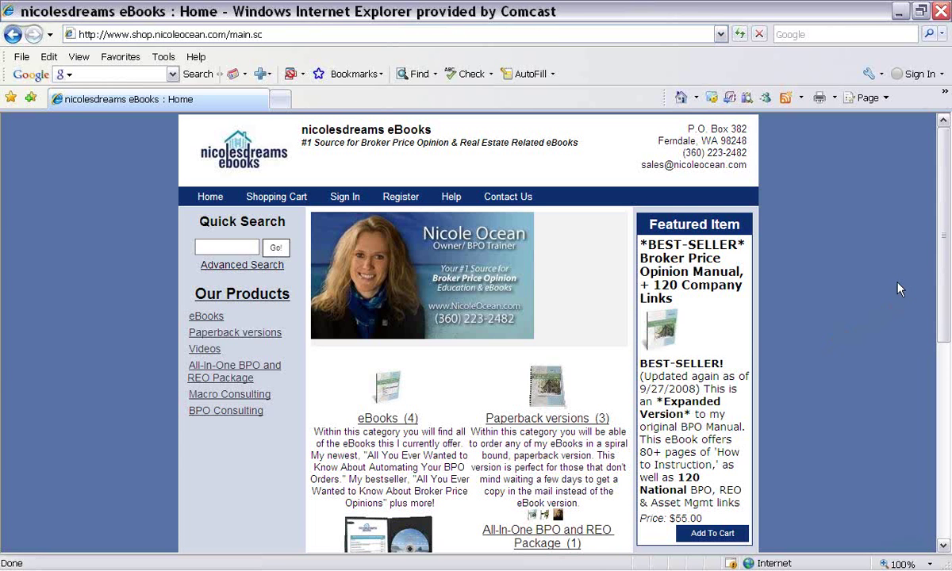
Step: Look over the store's product categories and open the Automating Your BPO Orders Manual from the eBooks category
drag(942, 240, 943, 272)
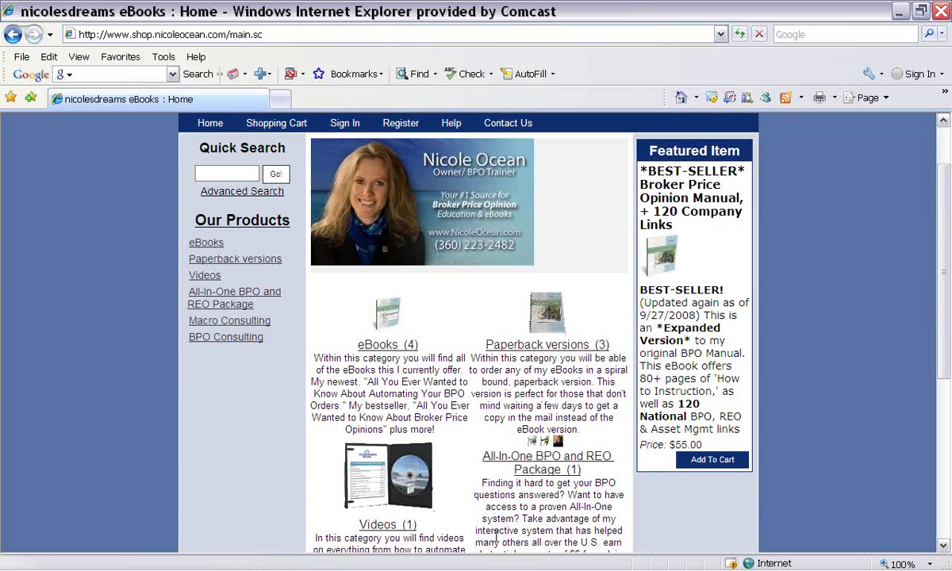
scroll(556, 460, down, 3)
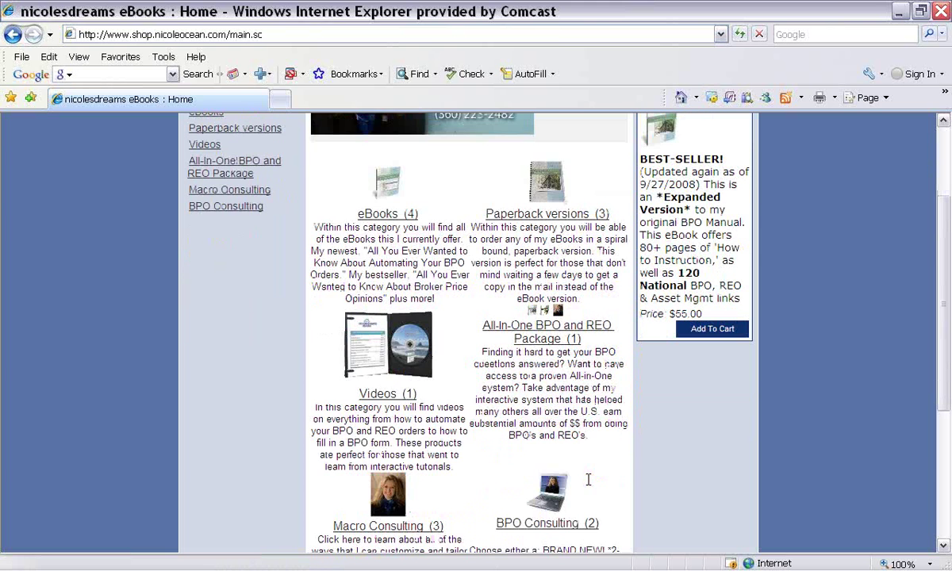
scroll(588, 480, down, 3)
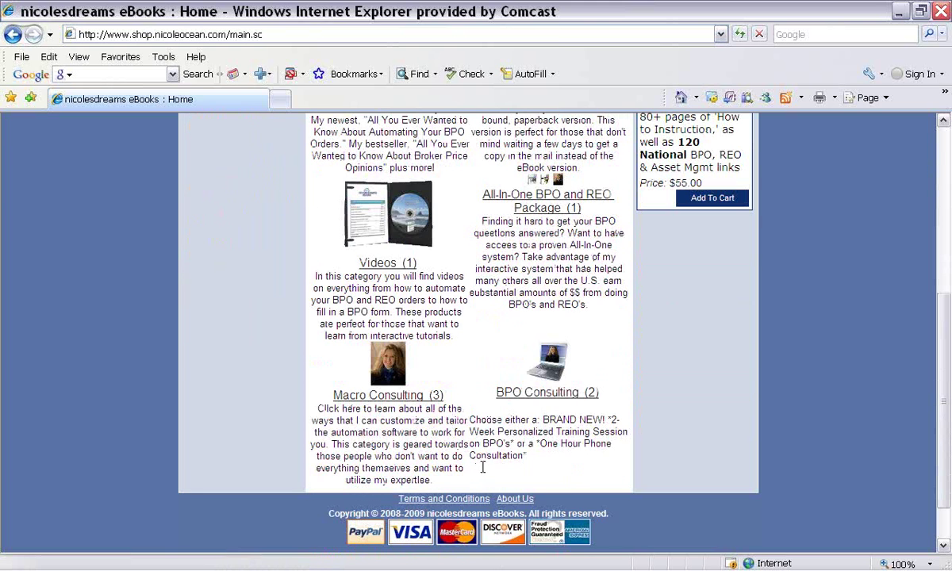
scroll(487, 467, up, 2)
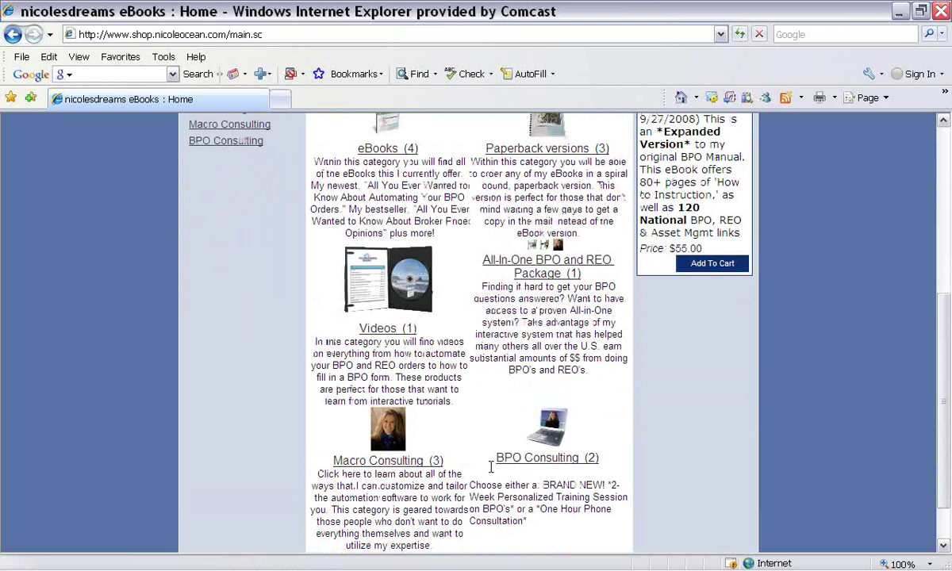
scroll(491, 467, up, 3)
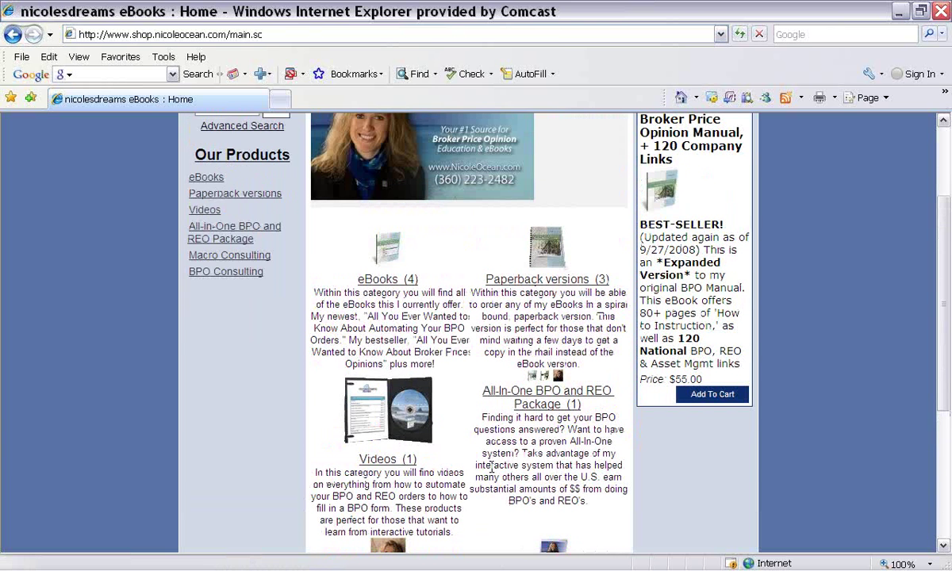
scroll(491, 467, up, 2)
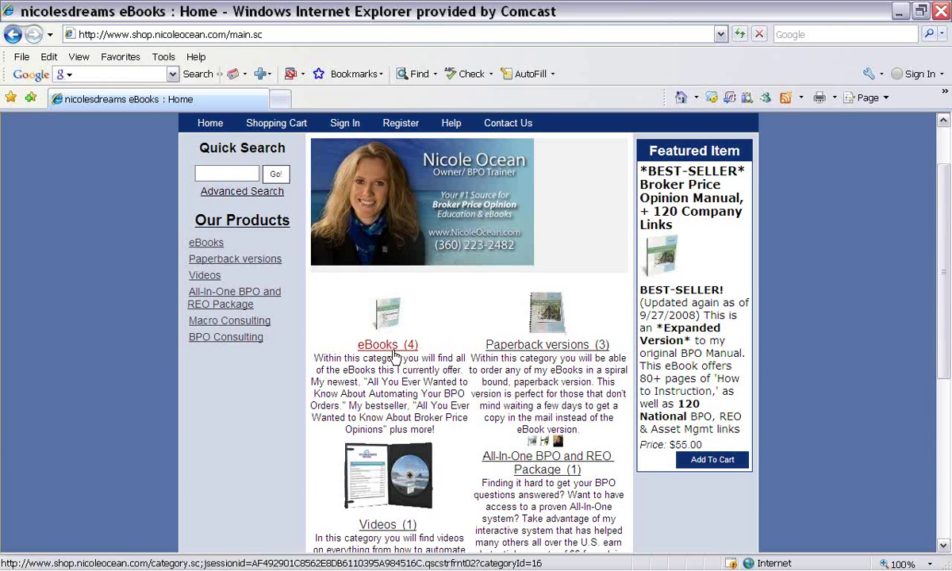
click(389, 342)
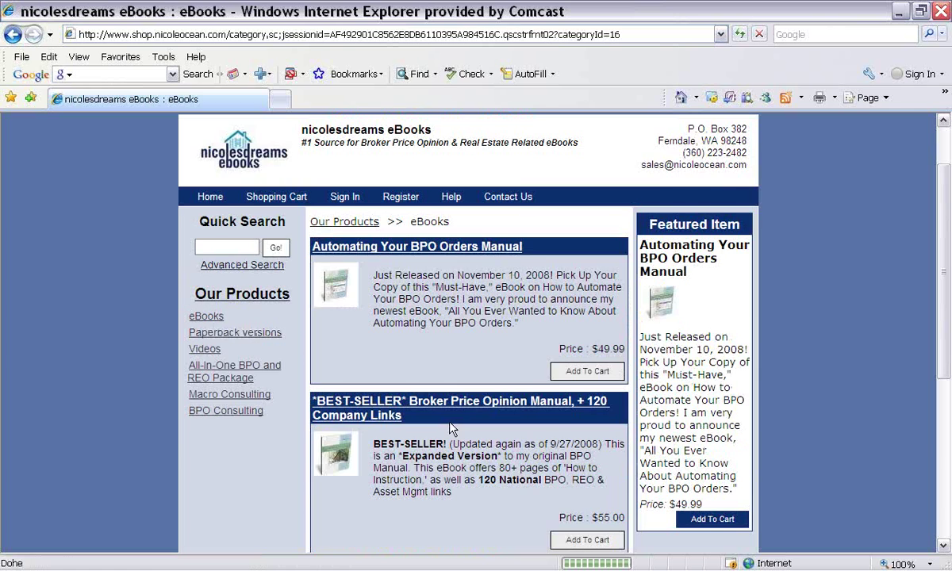
click(470, 247)
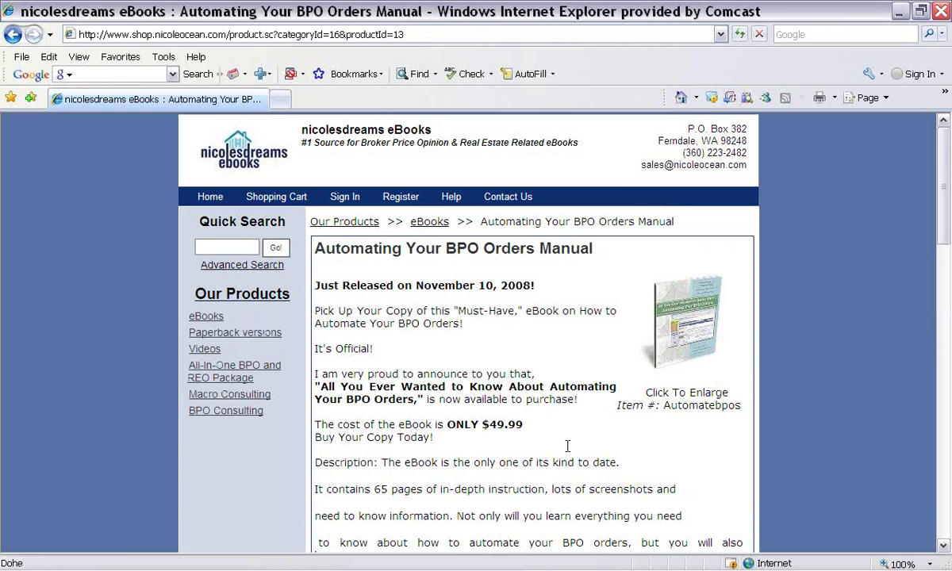
Step: Examine the manual's description and table of contents, and enlarge its cover picture in the preview window
scroll(567, 447, down, 2)
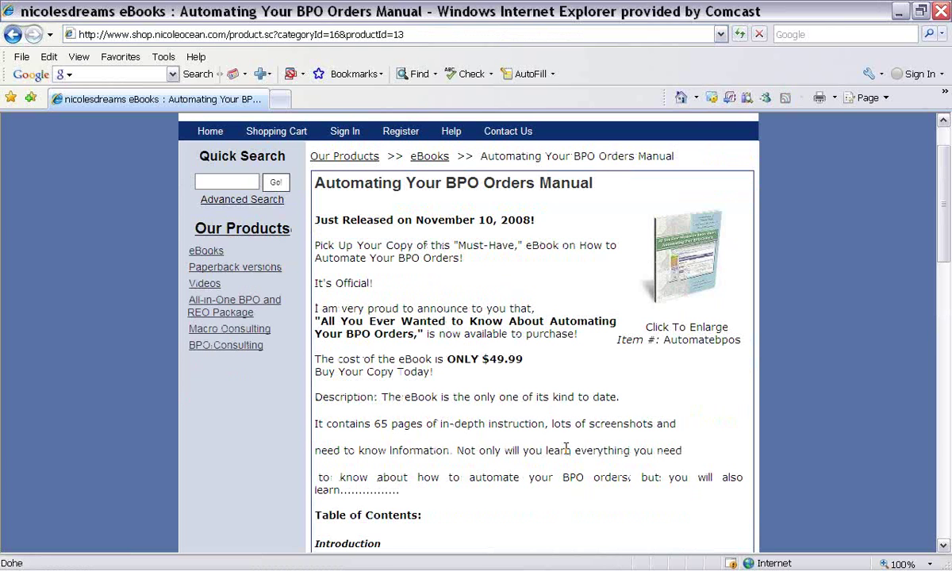
scroll(566, 447, down, 2)
scroll(566, 449, down, 2)
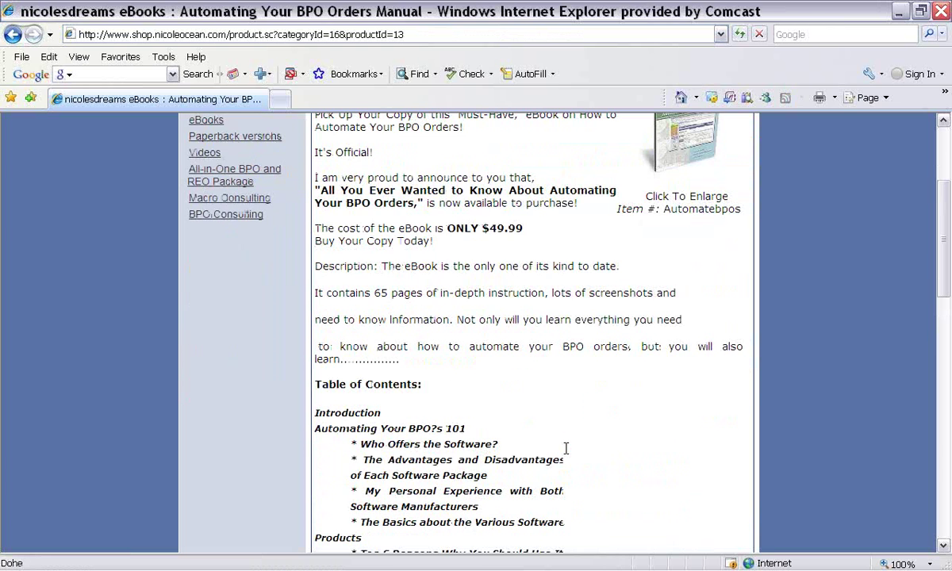
scroll(566, 449, up, 2)
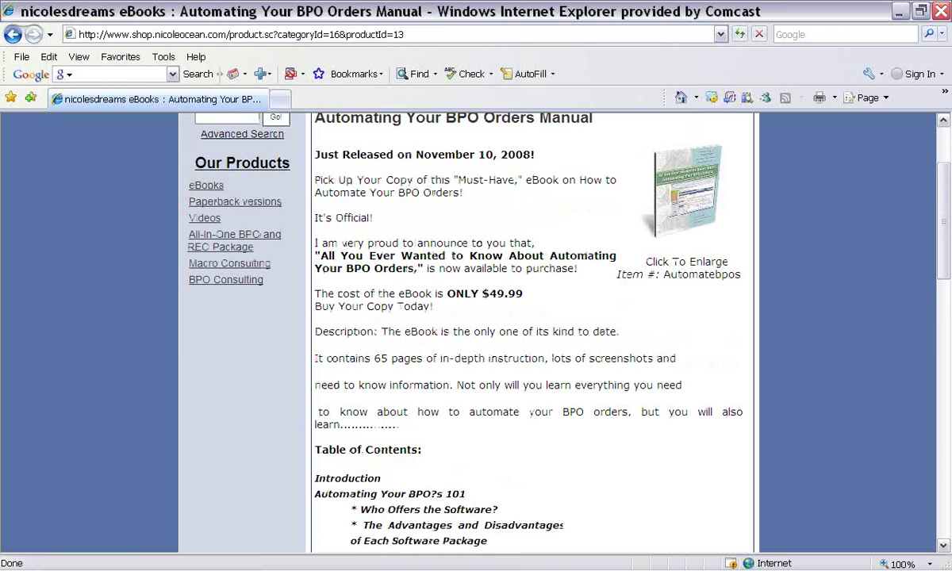
scroll(631, 261, up, 2)
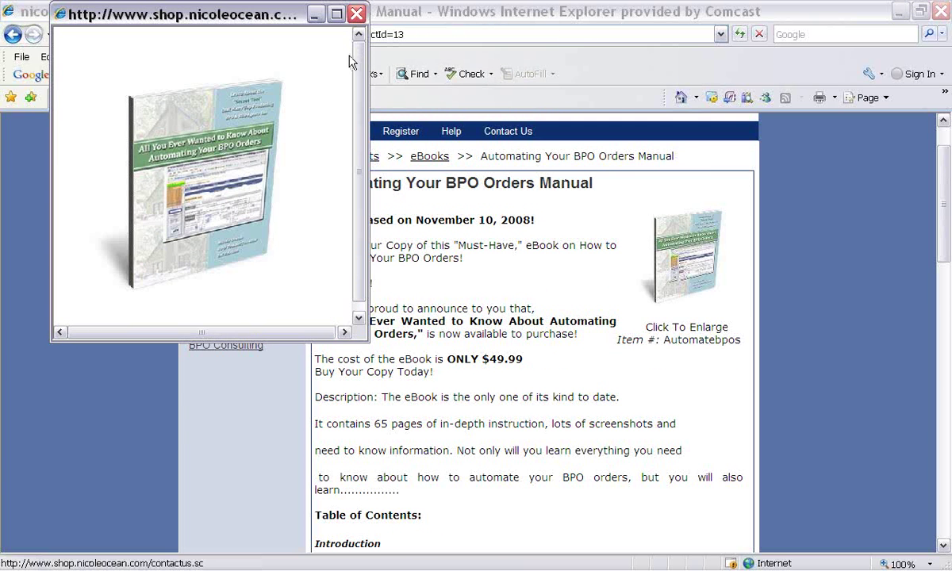
click(311, 59)
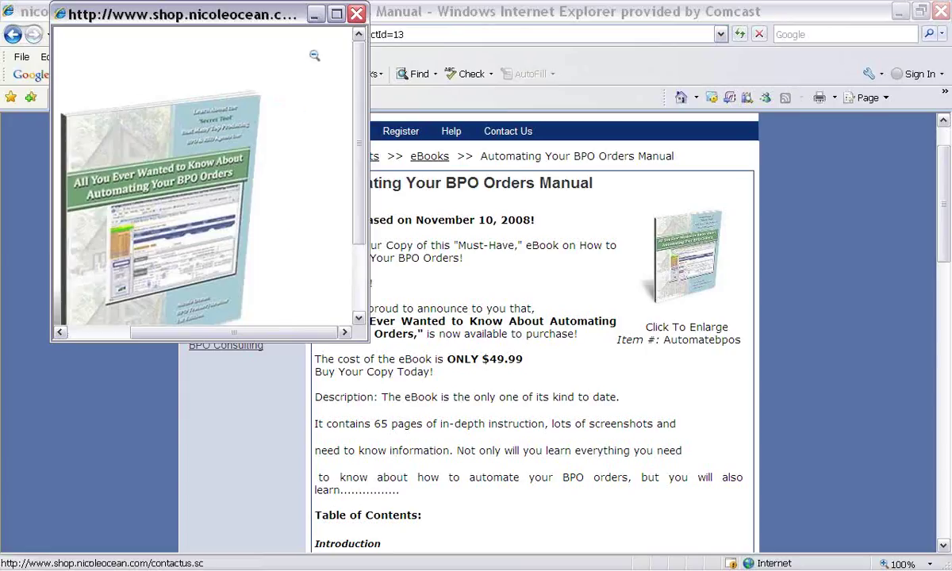